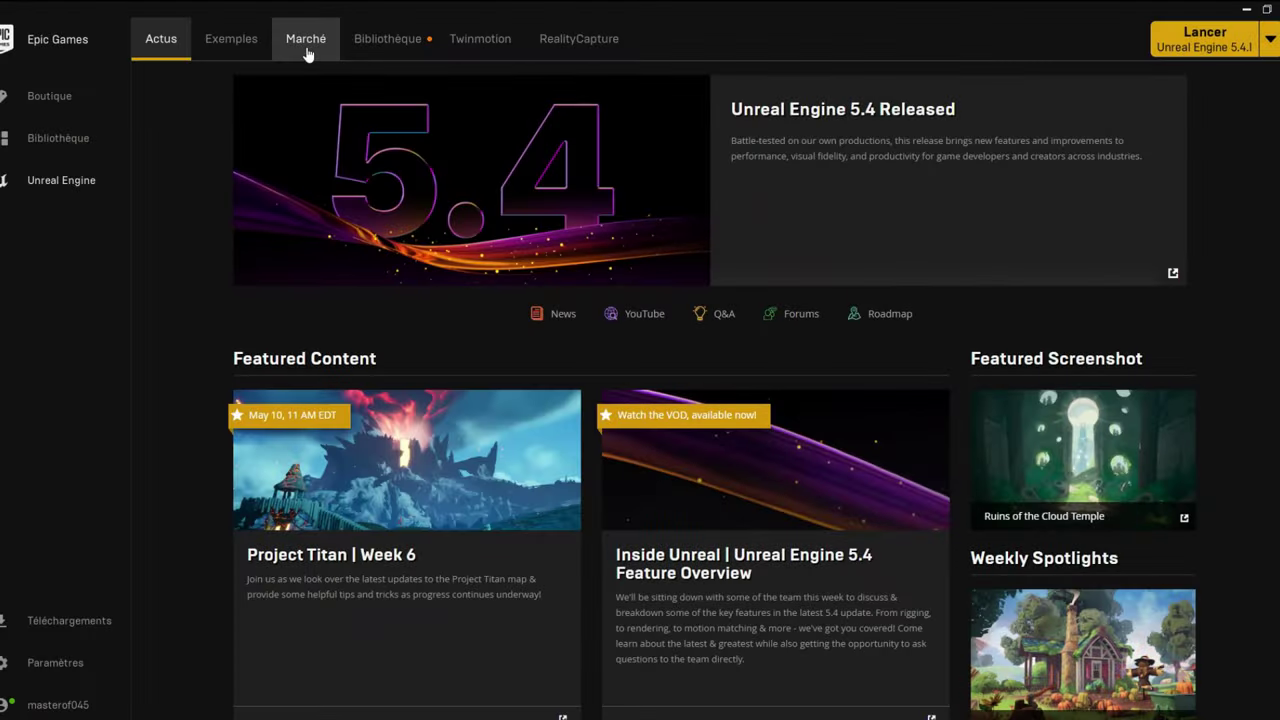
# Search the Marketplace for 'cesium' and open the Cesium for Unreal product page
pyautogui.click(307, 53)
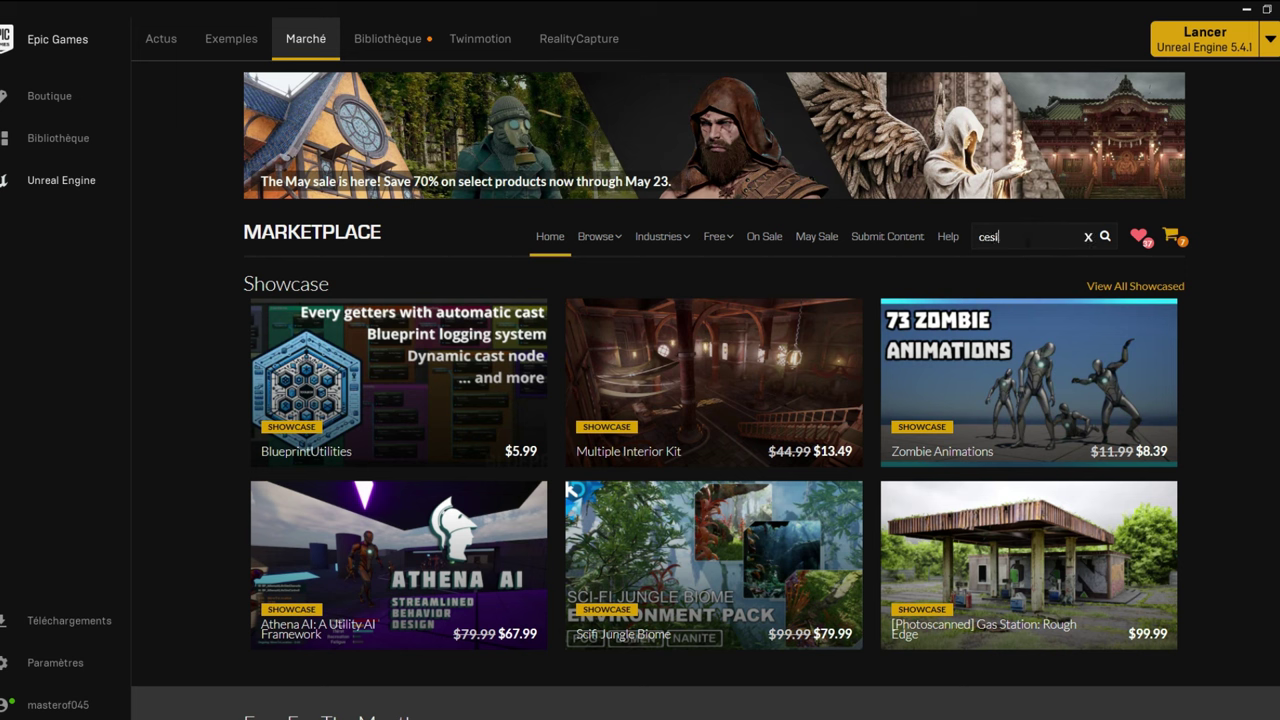
pyautogui.write('m')
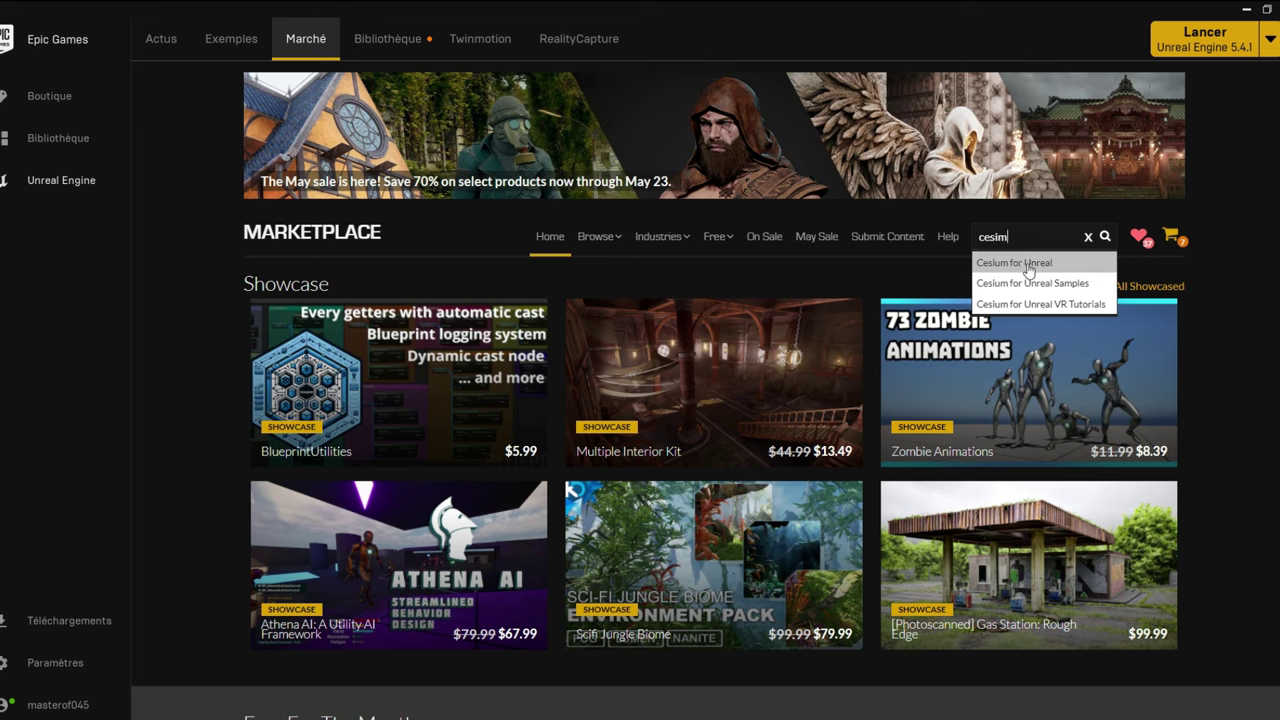
pyautogui.click(1008, 264)
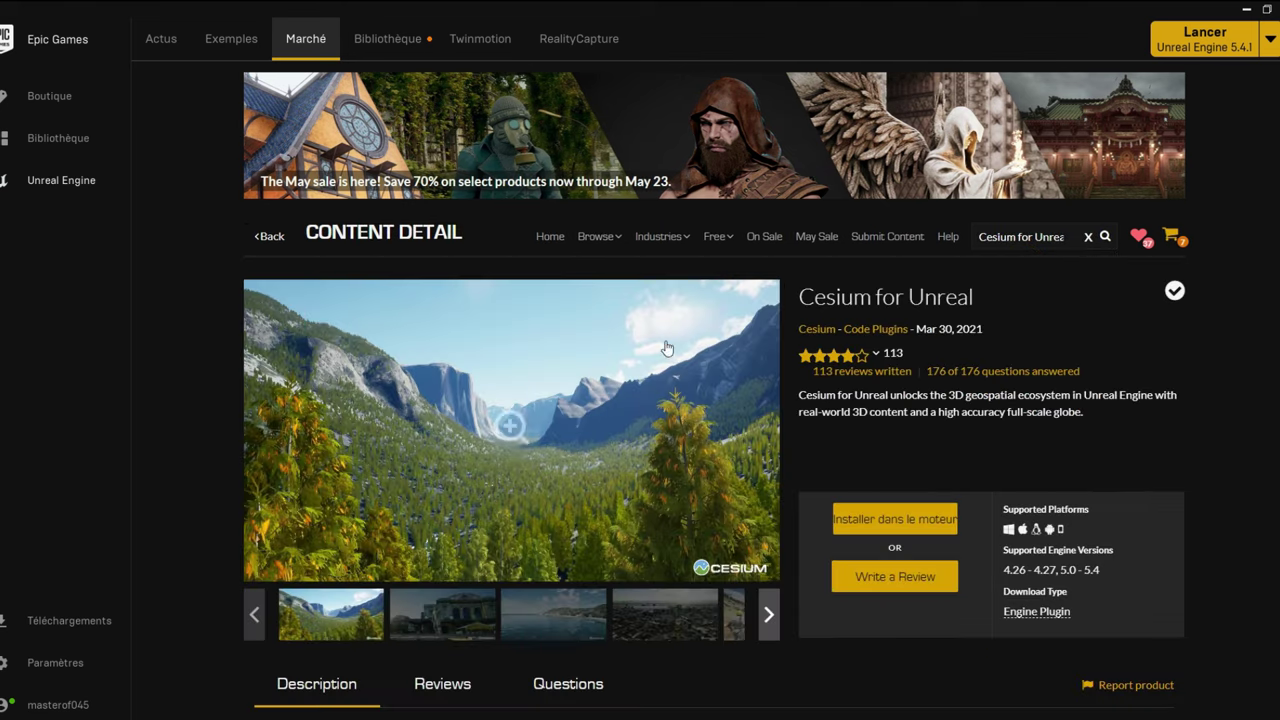
pyautogui.scroll(-1, 1062, 355)
pyautogui.scroll(-1, 1055, 356)
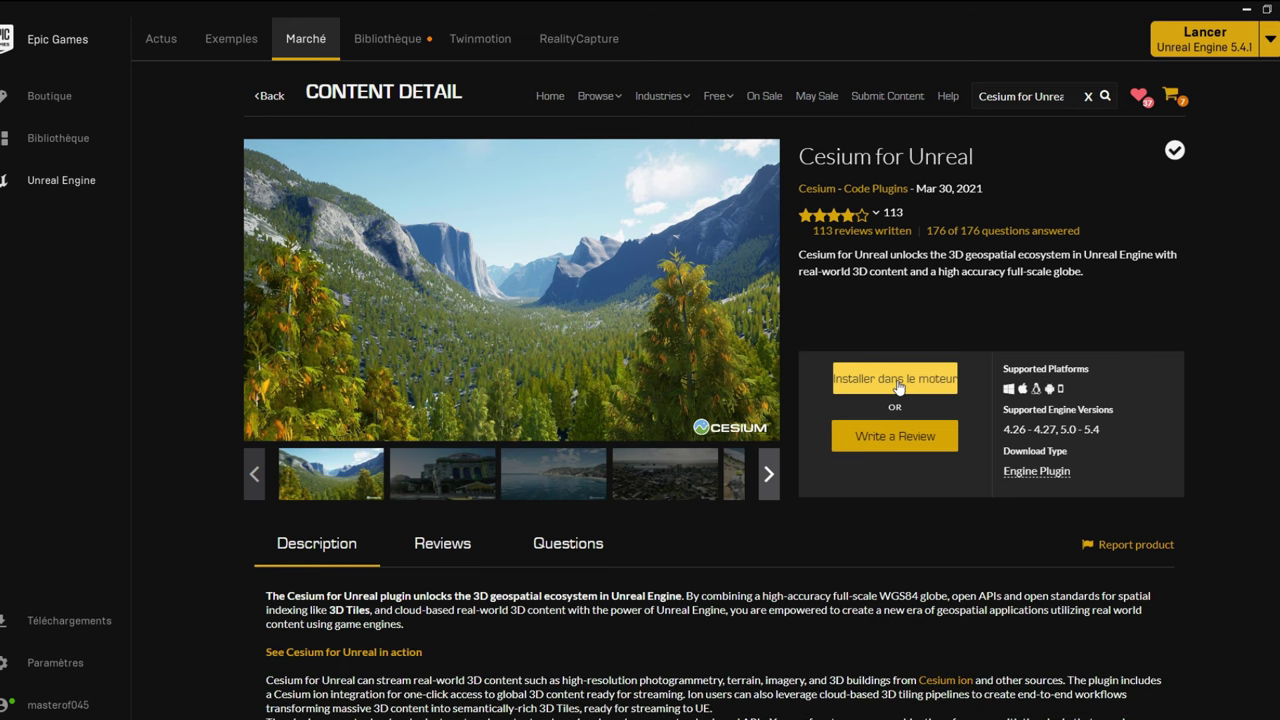
# Launch Unreal Engine 5.4.1 from the launcher's Library
pyautogui.click(412, 40)
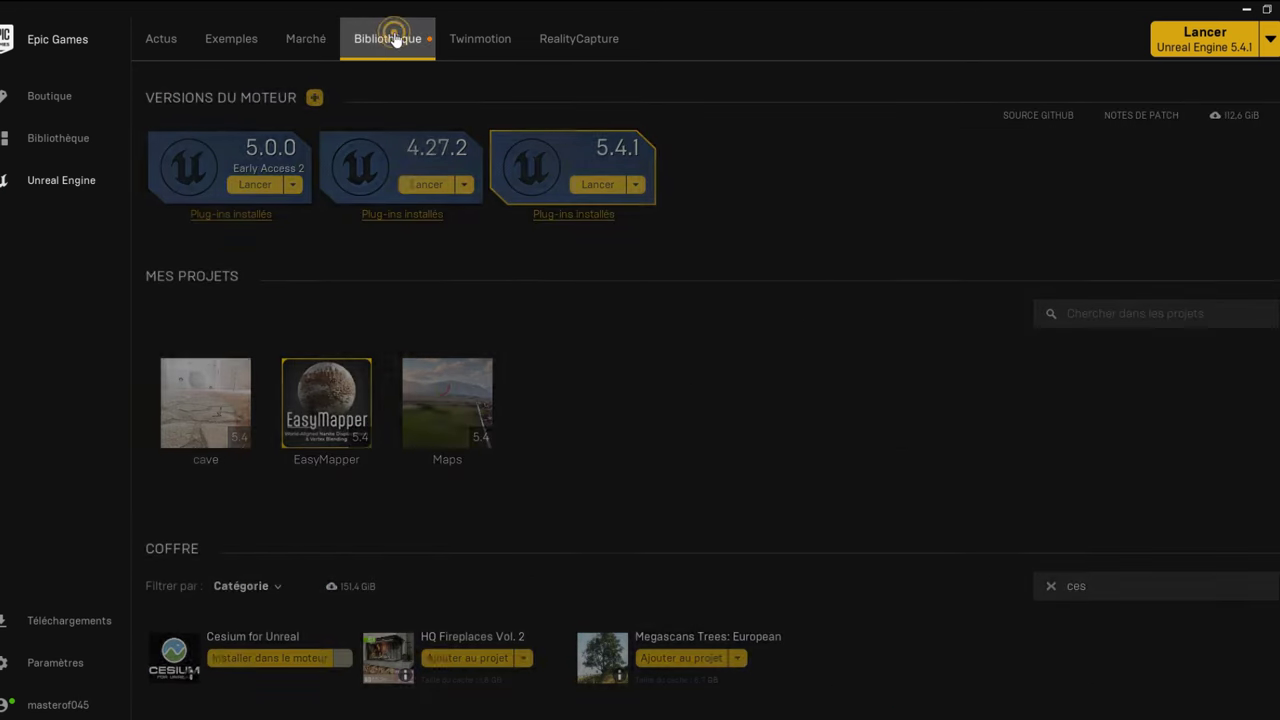
pyautogui.scroll(-1, 978, 343)
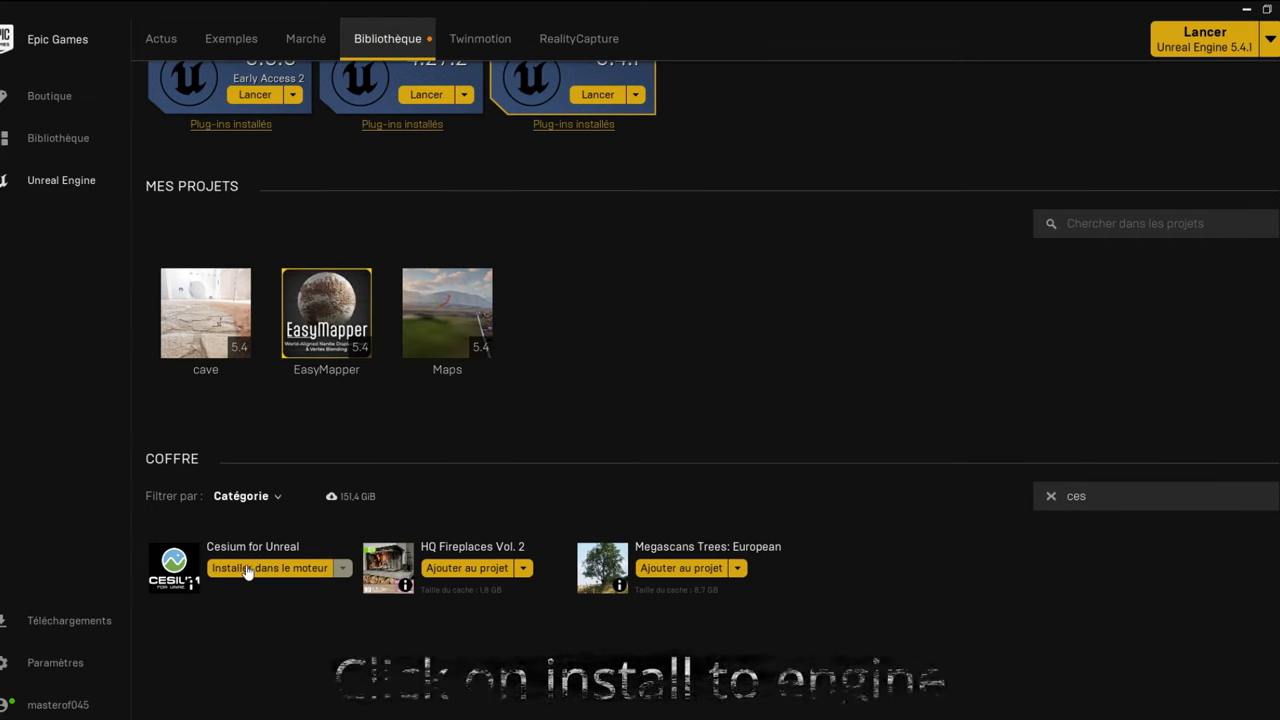
pyautogui.scroll(1, 640, 489)
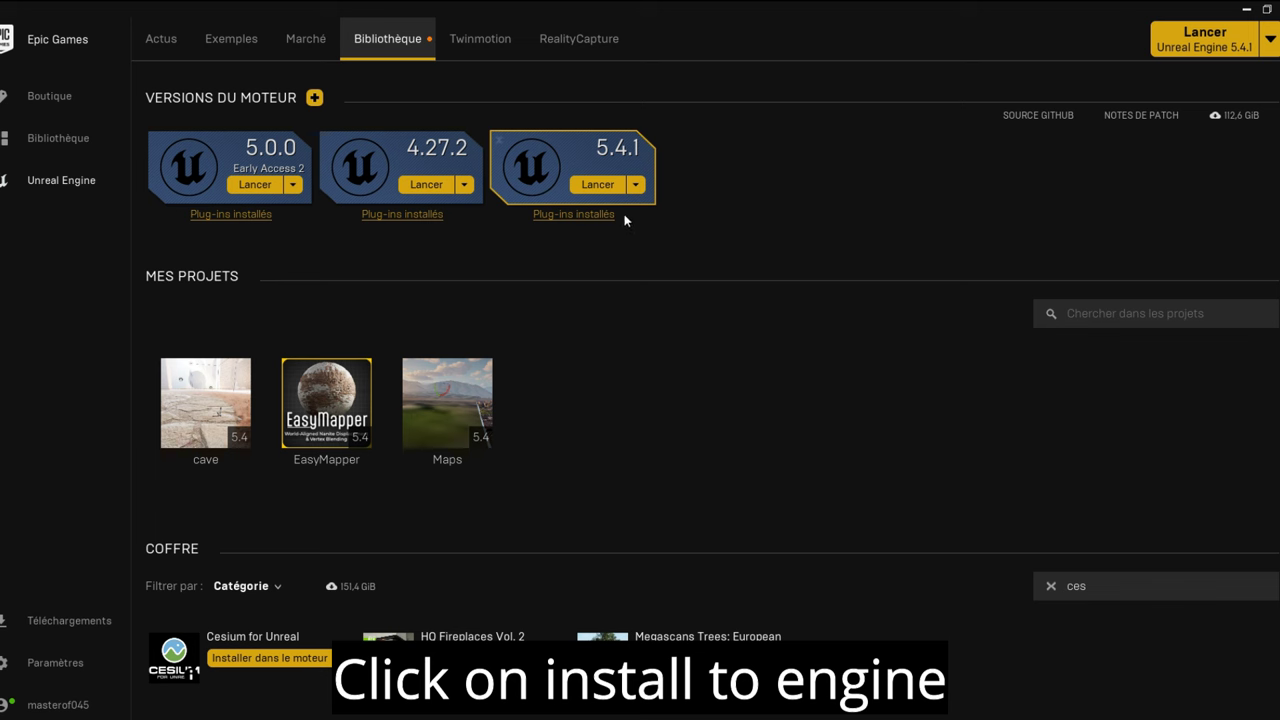
pyautogui.click(635, 186)
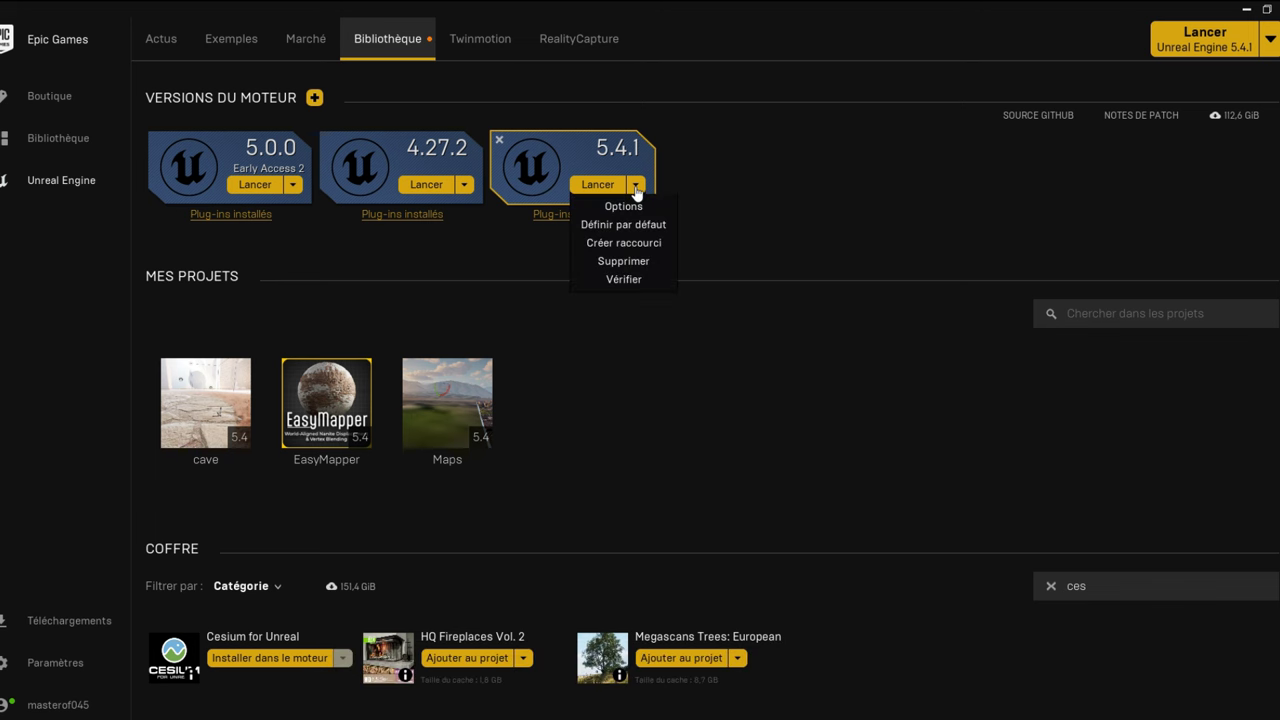
pyautogui.click(593, 188)
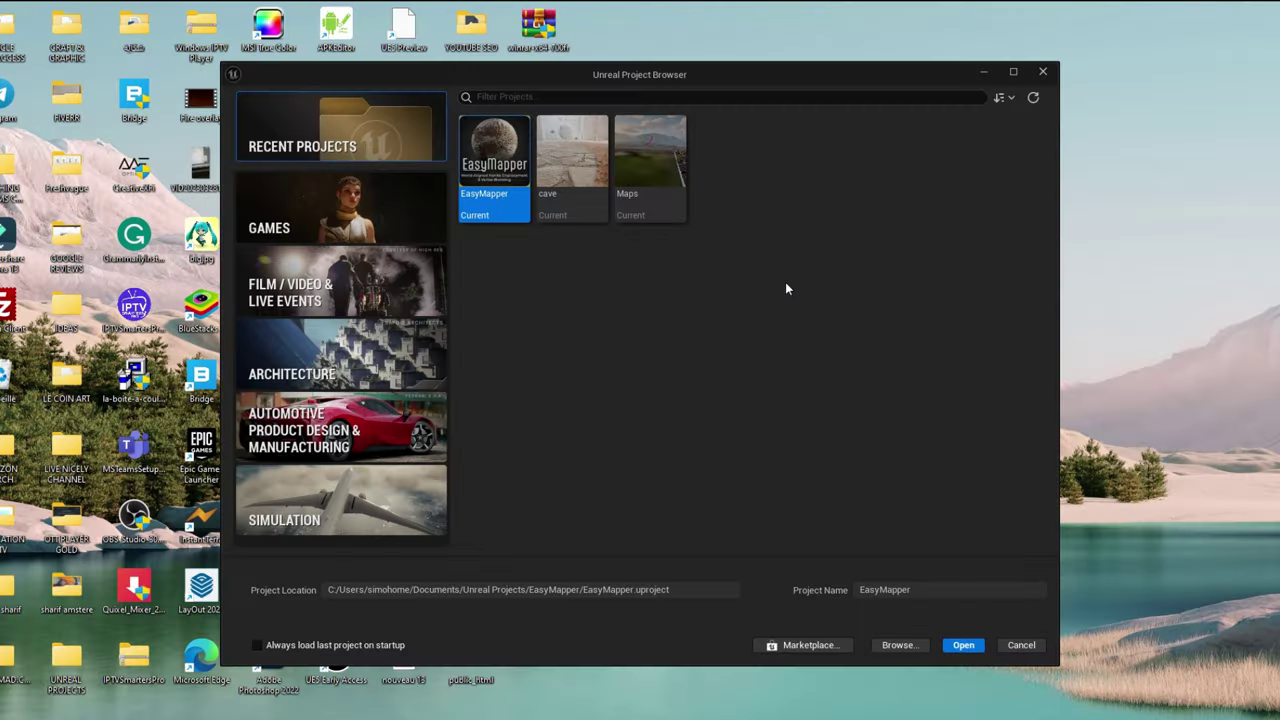
# Create a Blank Architecture project named 'Maps2'
pyautogui.click(358, 358)
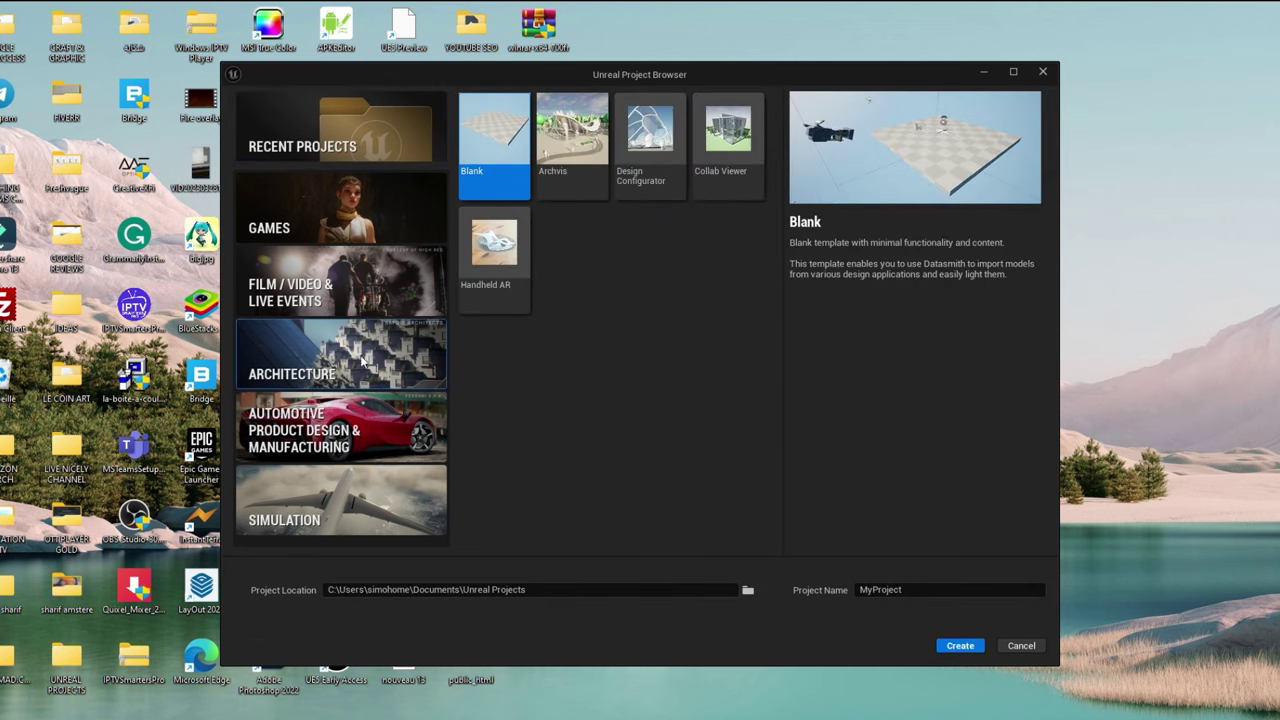
pyautogui.doubleClick(920, 589)
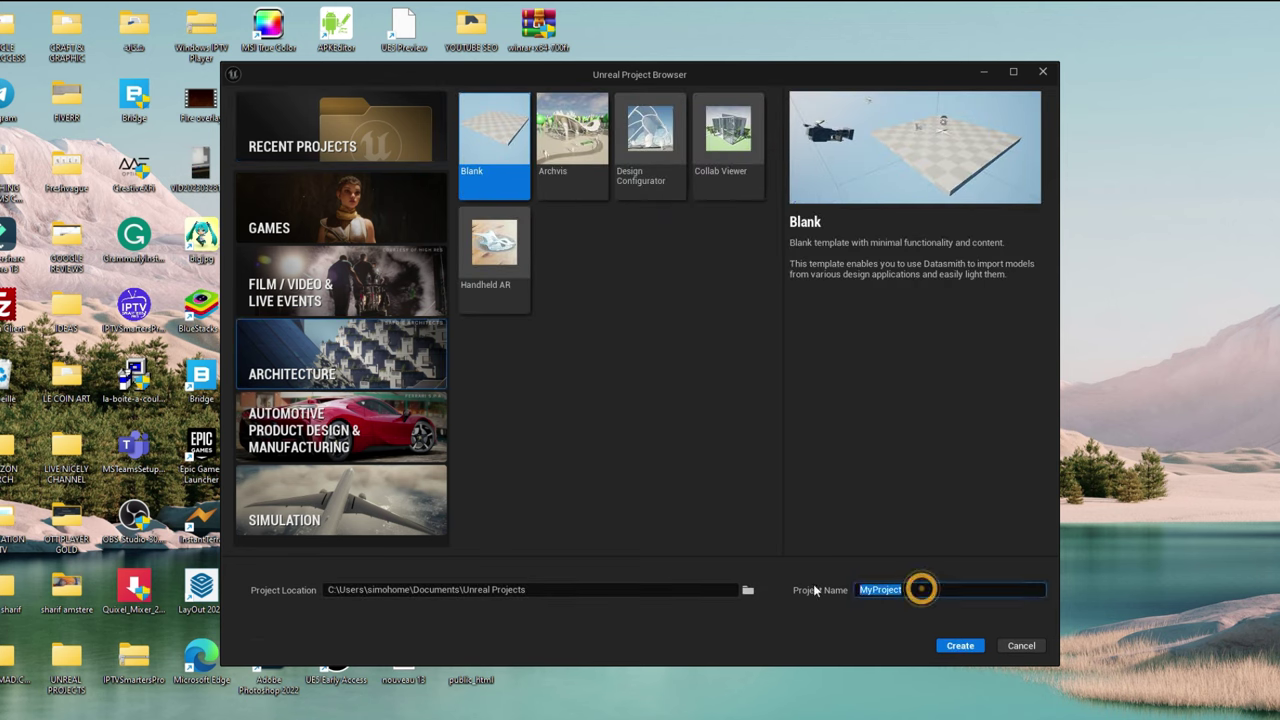
pyautogui.write('Maps')
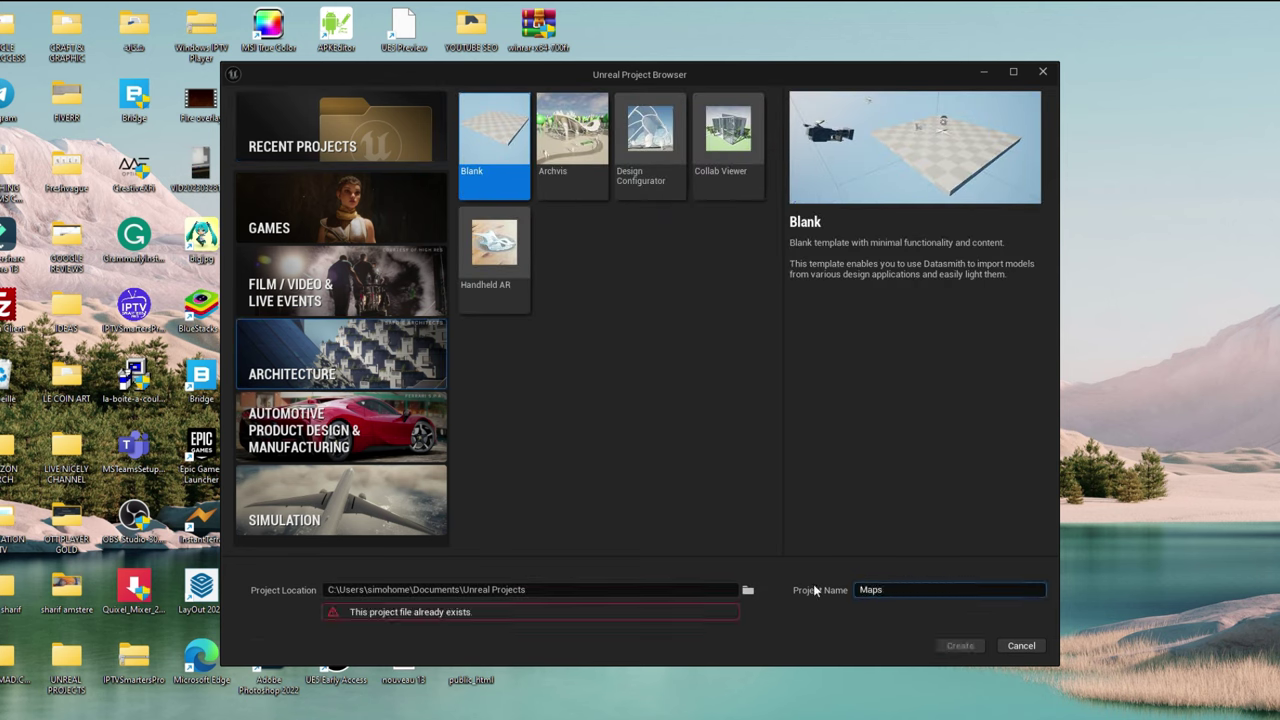
pyautogui.write('2')
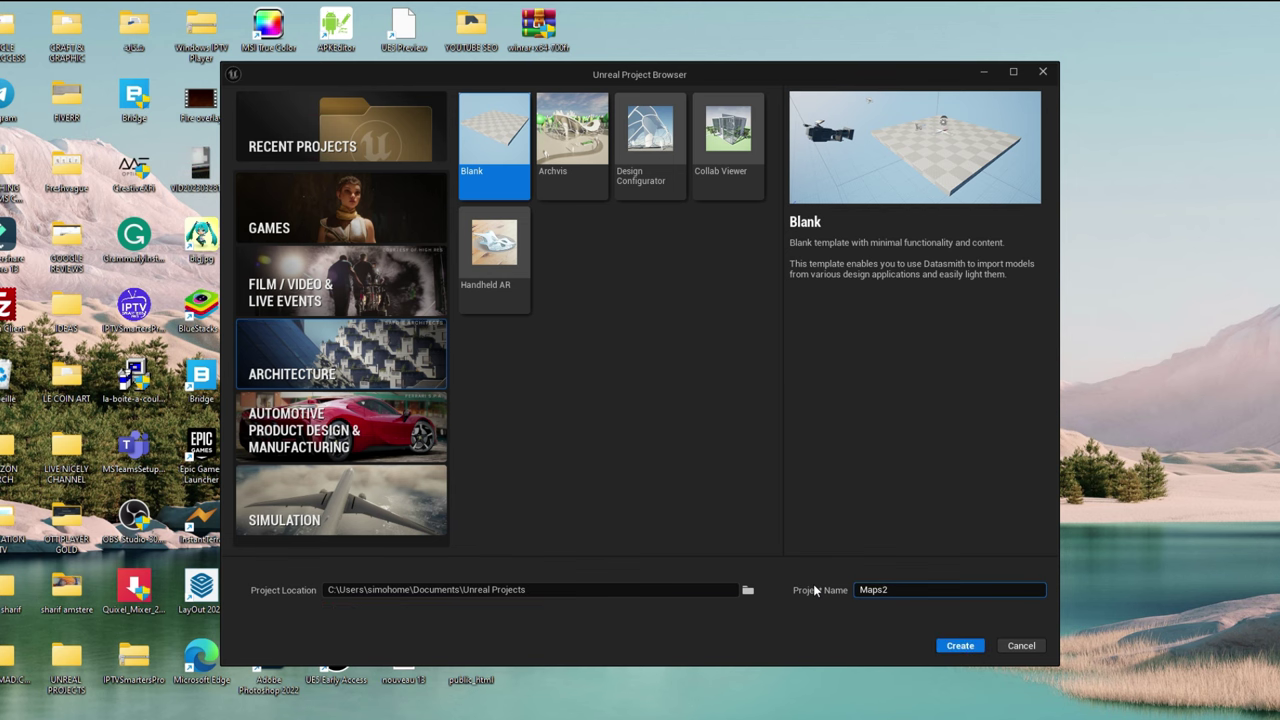
pyautogui.click(960, 645)
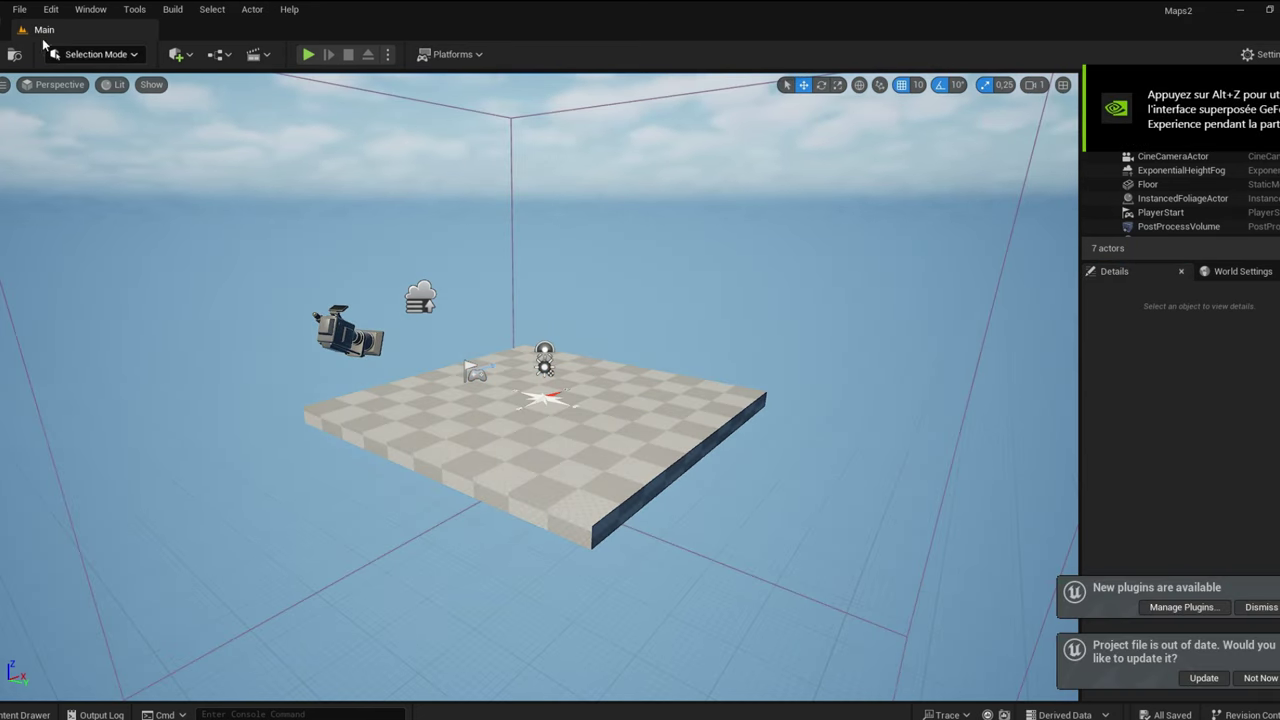
# Create a new Empty Level from the File menu
pyautogui.click(21, 10)
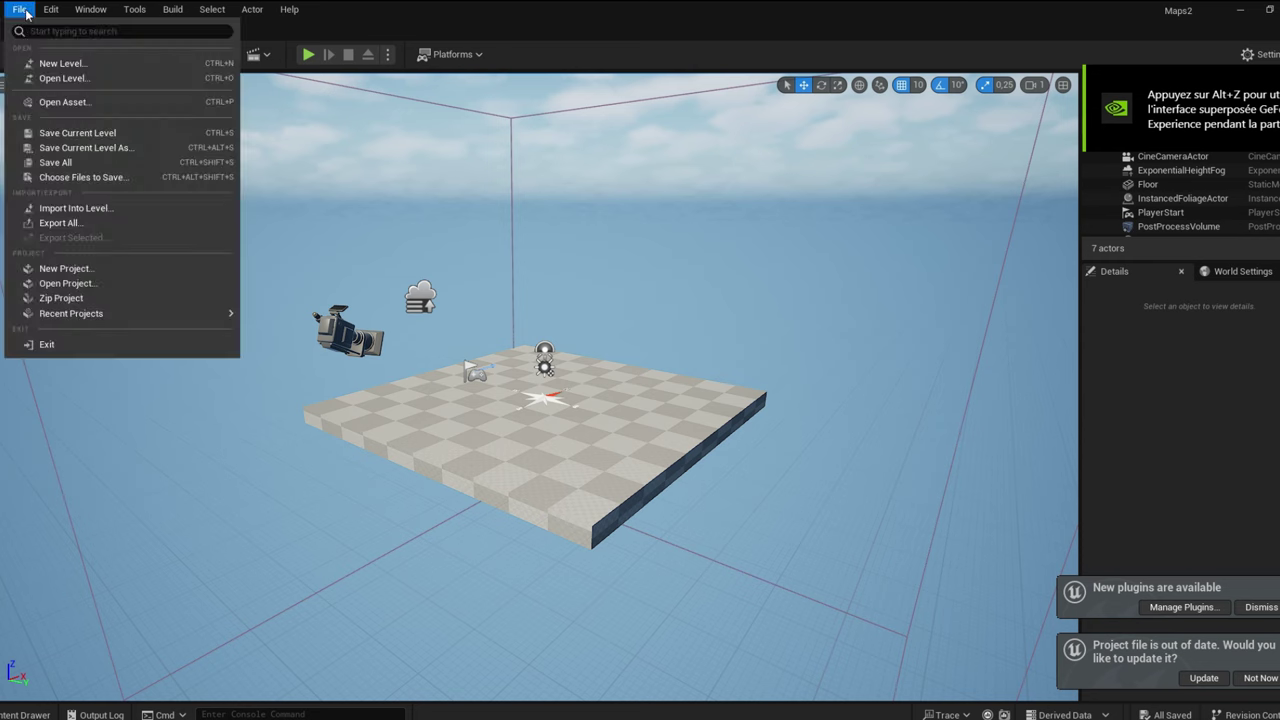
pyautogui.click(75, 64)
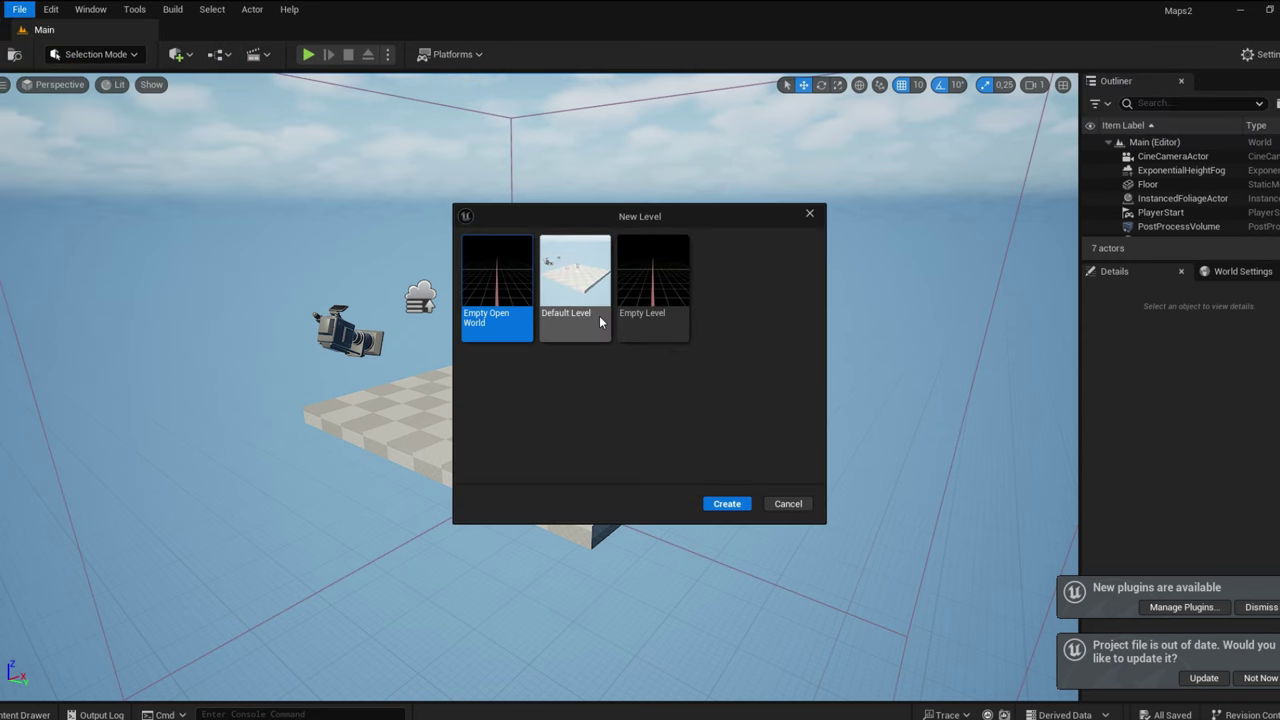
pyautogui.doubleClick(655, 287)
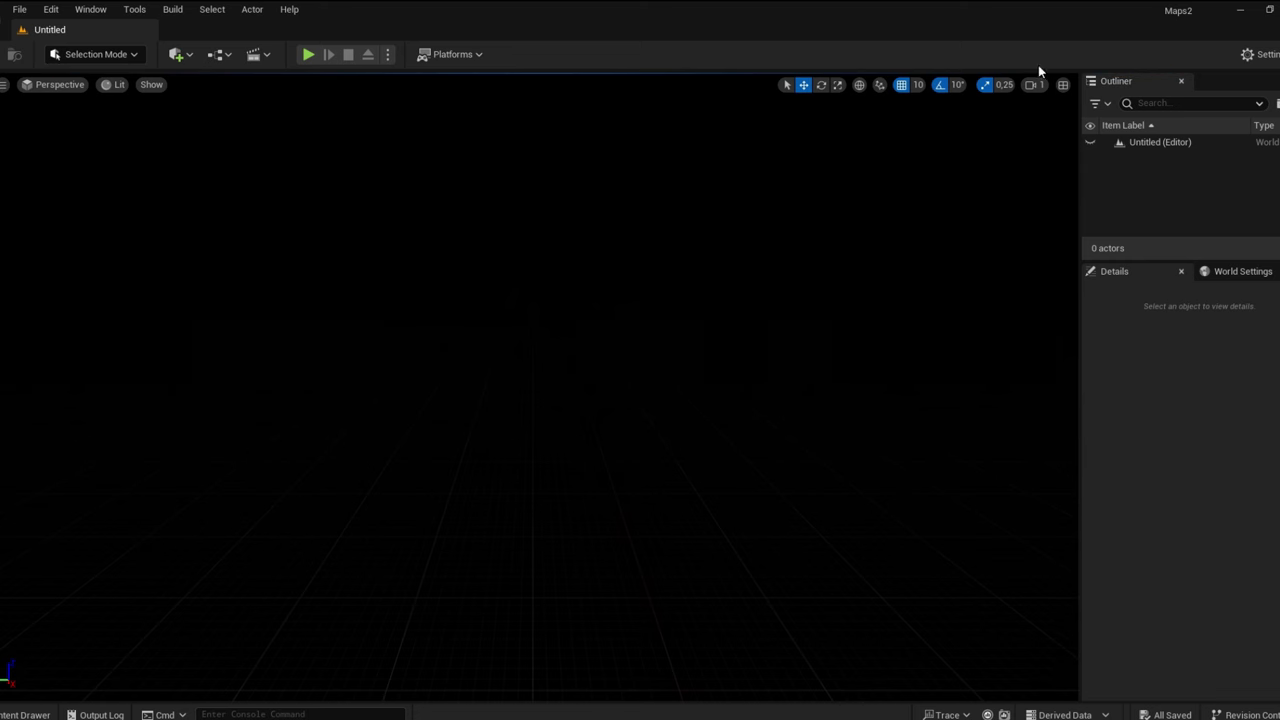
# Enable the Cesium for Unreal plugin, restart the editor, and close the Plugins browser
pyautogui.click(1253, 54)
pyautogui.click(1150, 143)
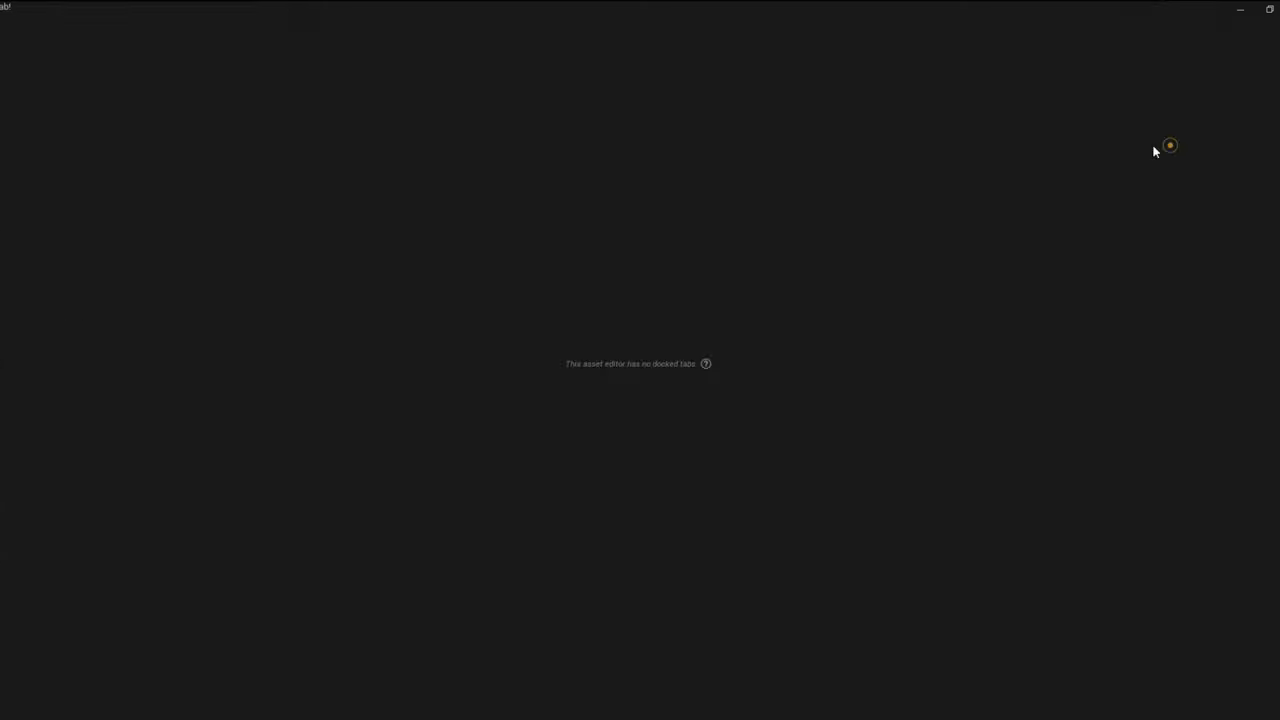
pyautogui.click(223, 57)
pyautogui.write('cesiu')
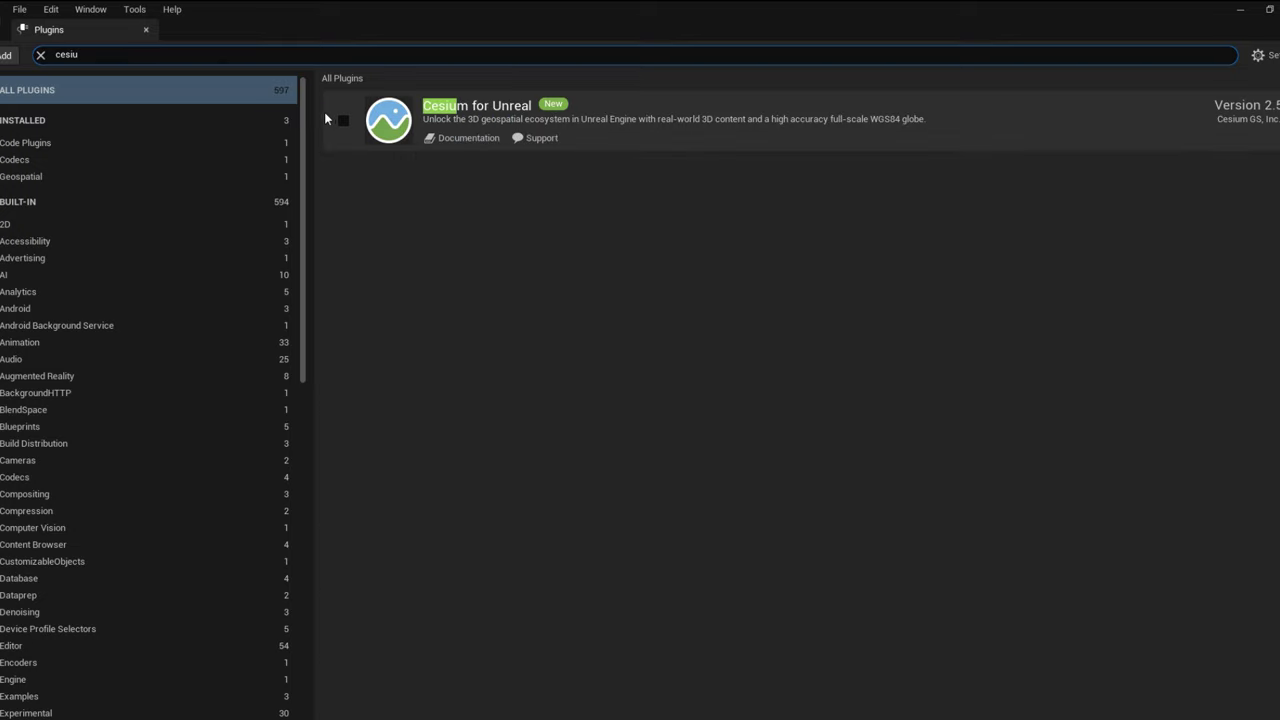
pyautogui.click(343, 120)
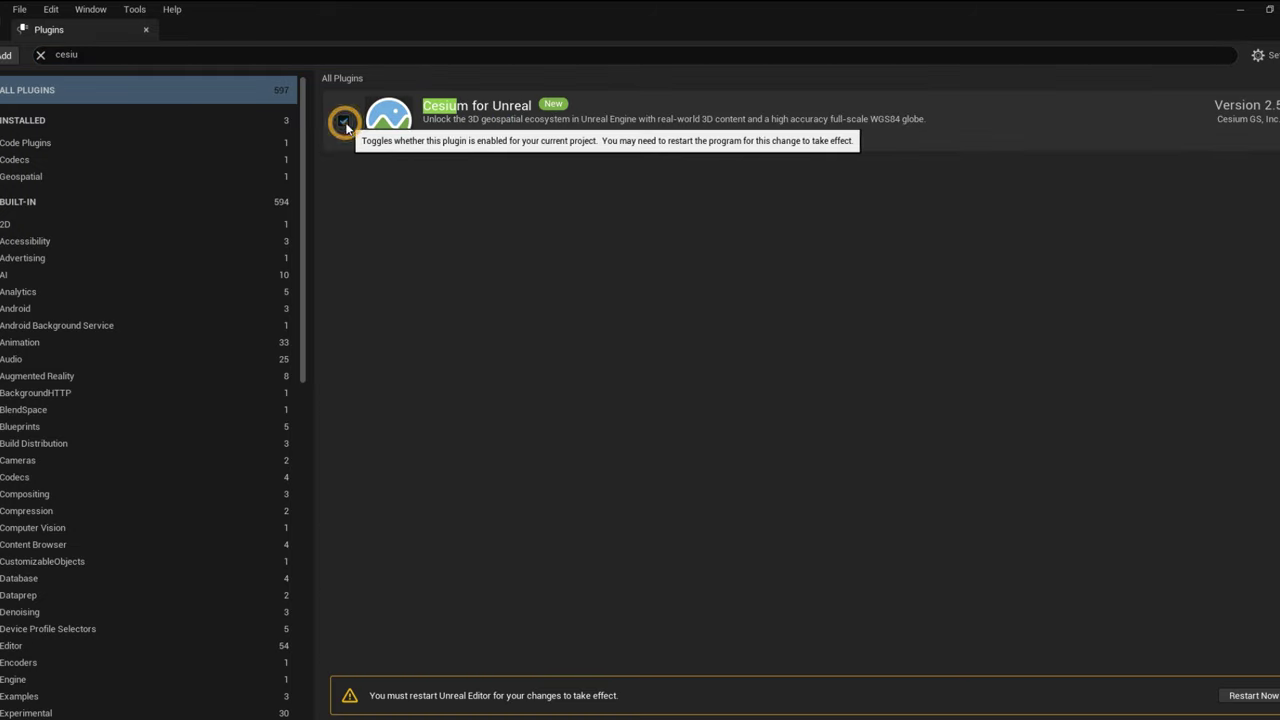
pyautogui.click(1252, 695)
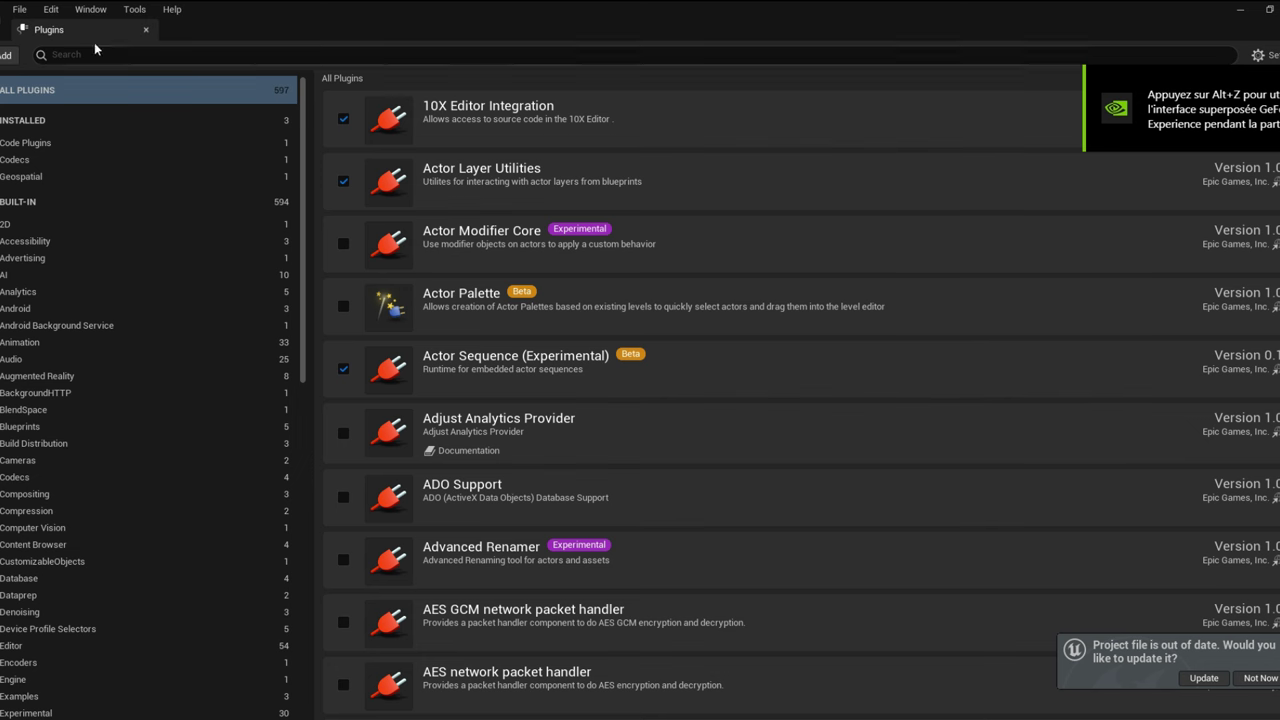
pyautogui.click(147, 31)
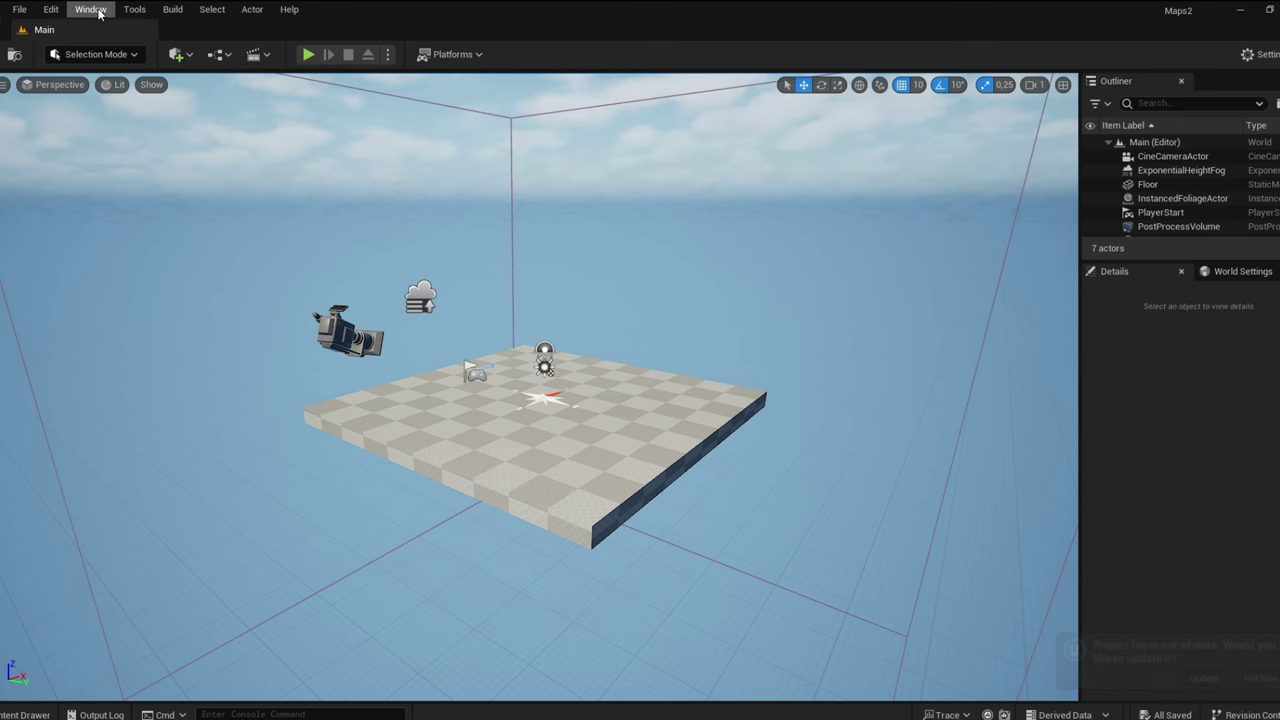
# Open the Cesium panel from the Window menu and connect to Cesium ion
pyautogui.click(99, 11)
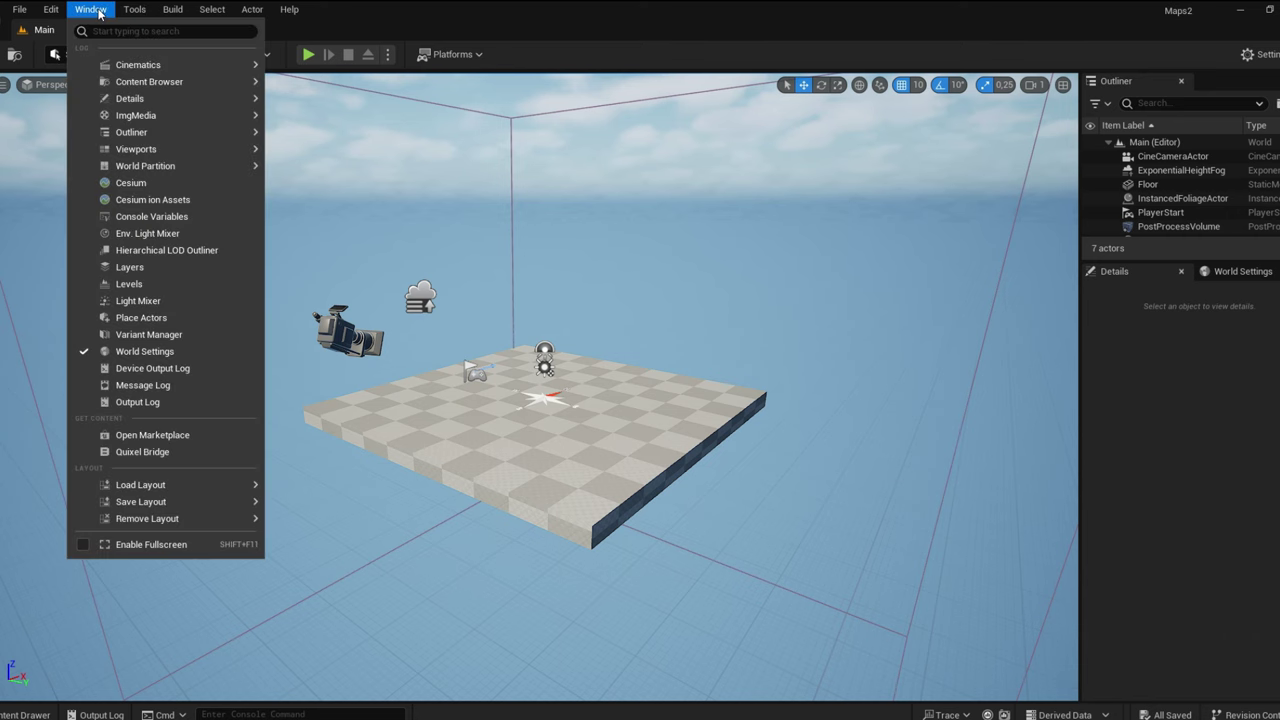
pyautogui.click(131, 184)
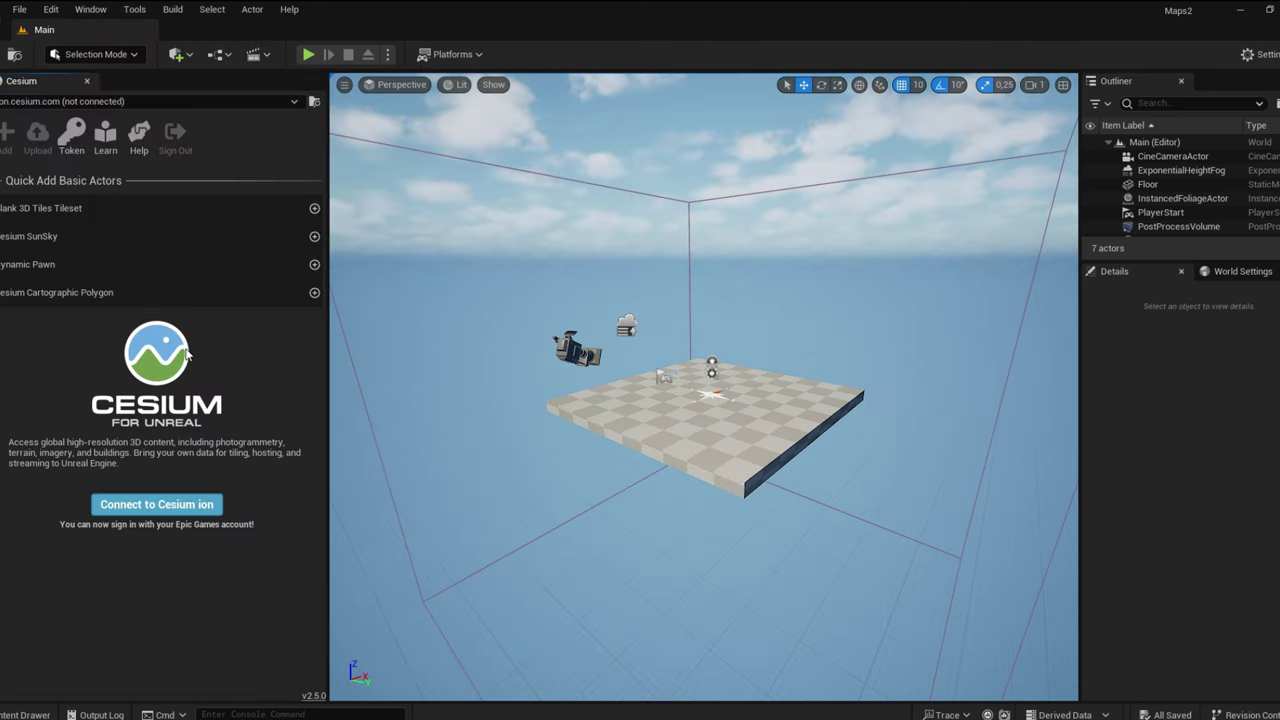
pyautogui.click(158, 505)
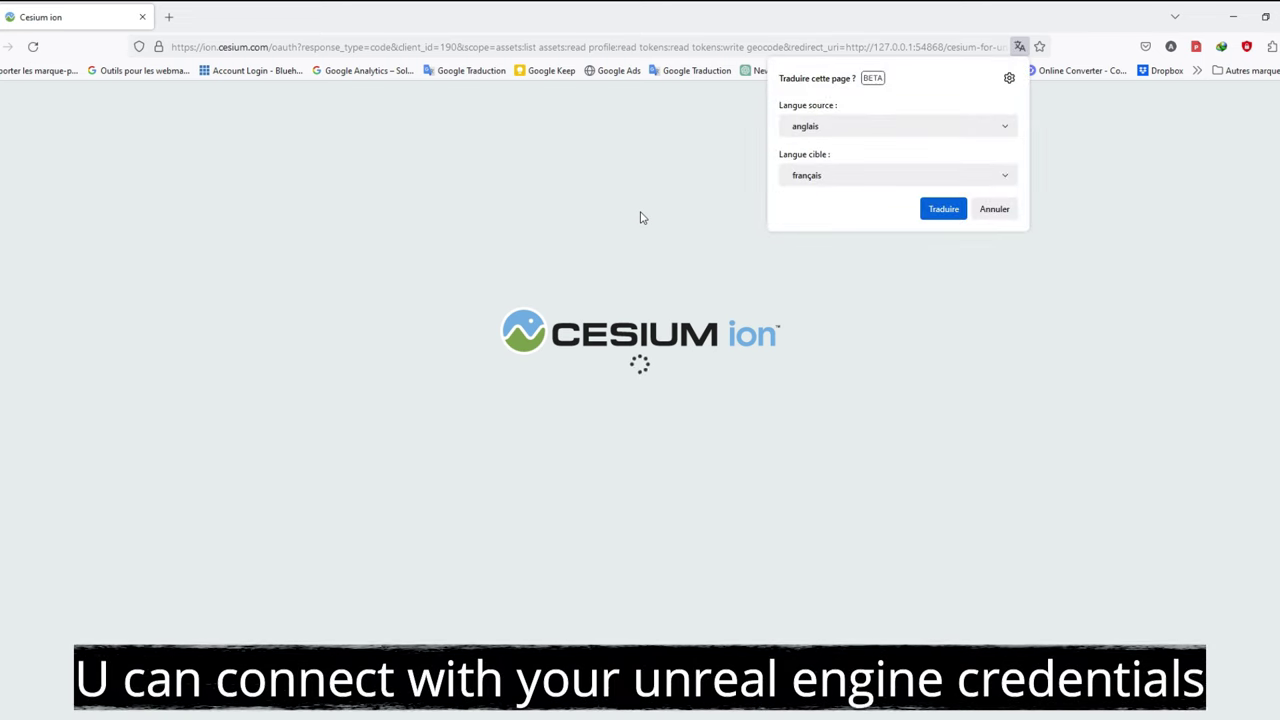
# Dismiss the translation offer and allow Cesium for Unreal access to the Cesium ion account
pyautogui.click(997, 208)
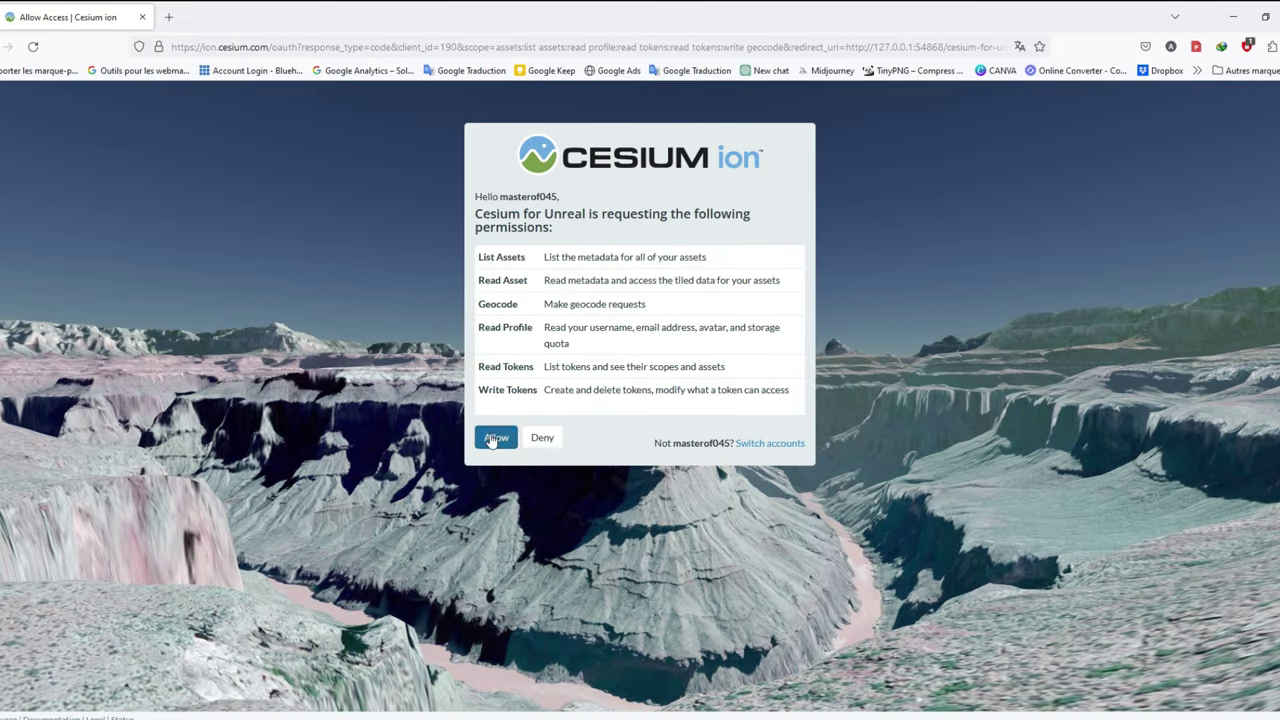
pyautogui.click(490, 432)
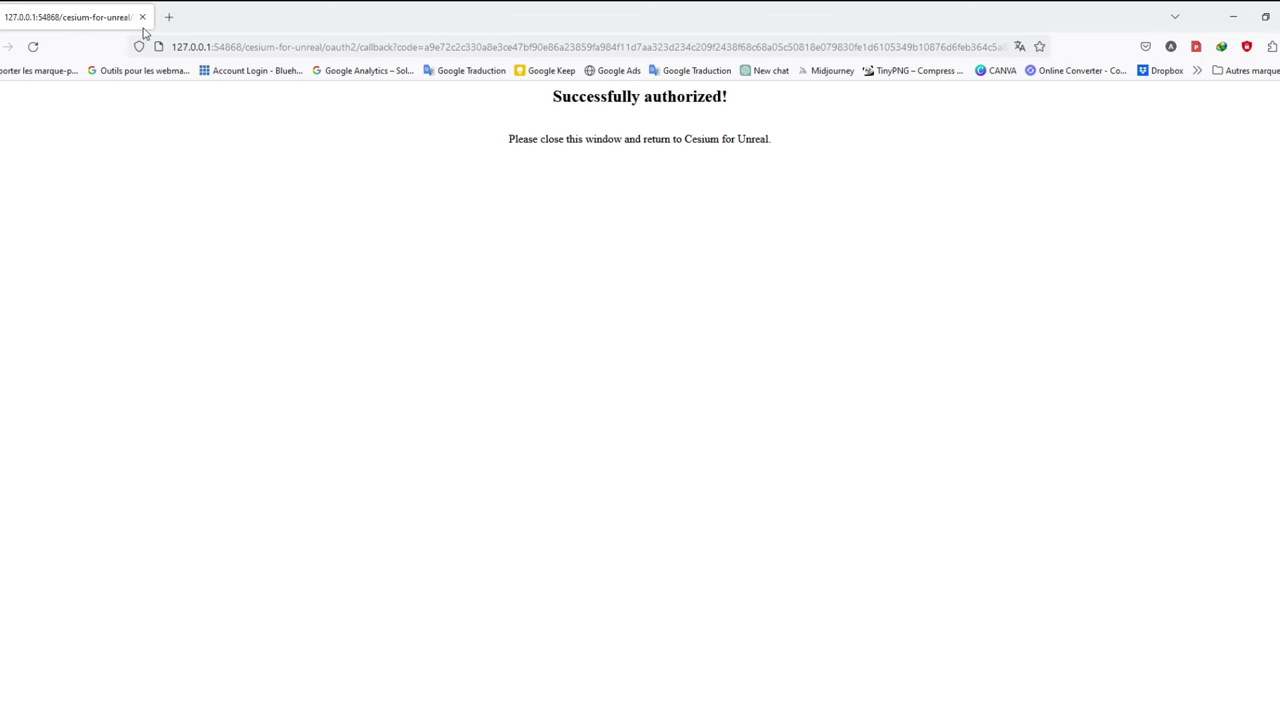
# Close the authorization tab and create a new Empty Level without saving the Main level
pyautogui.click(143, 22)
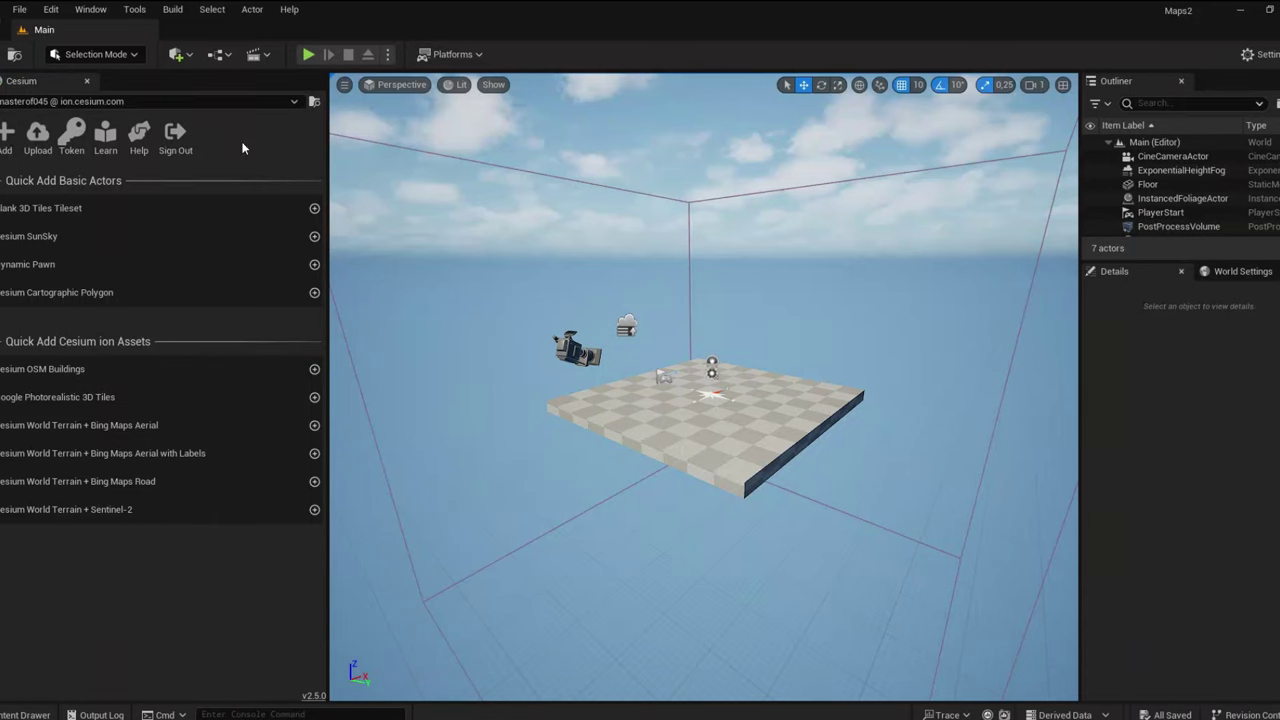
pyautogui.click(18, 10)
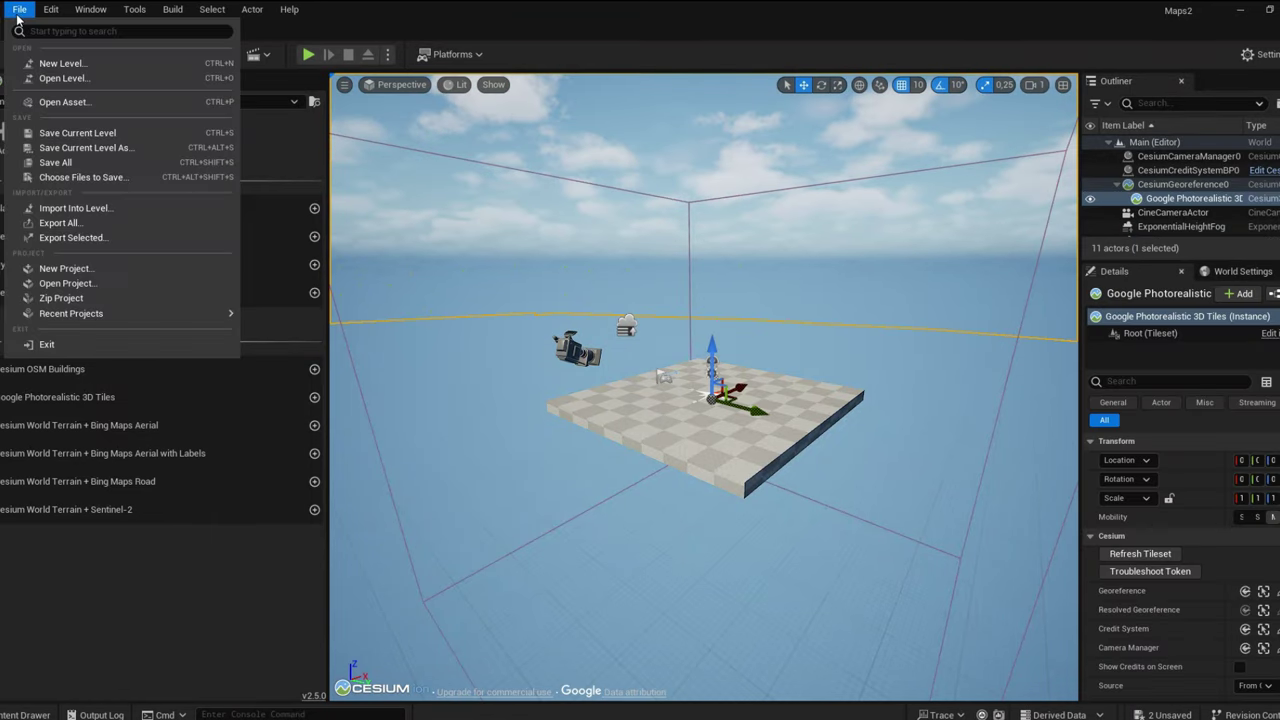
pyautogui.click(37, 62)
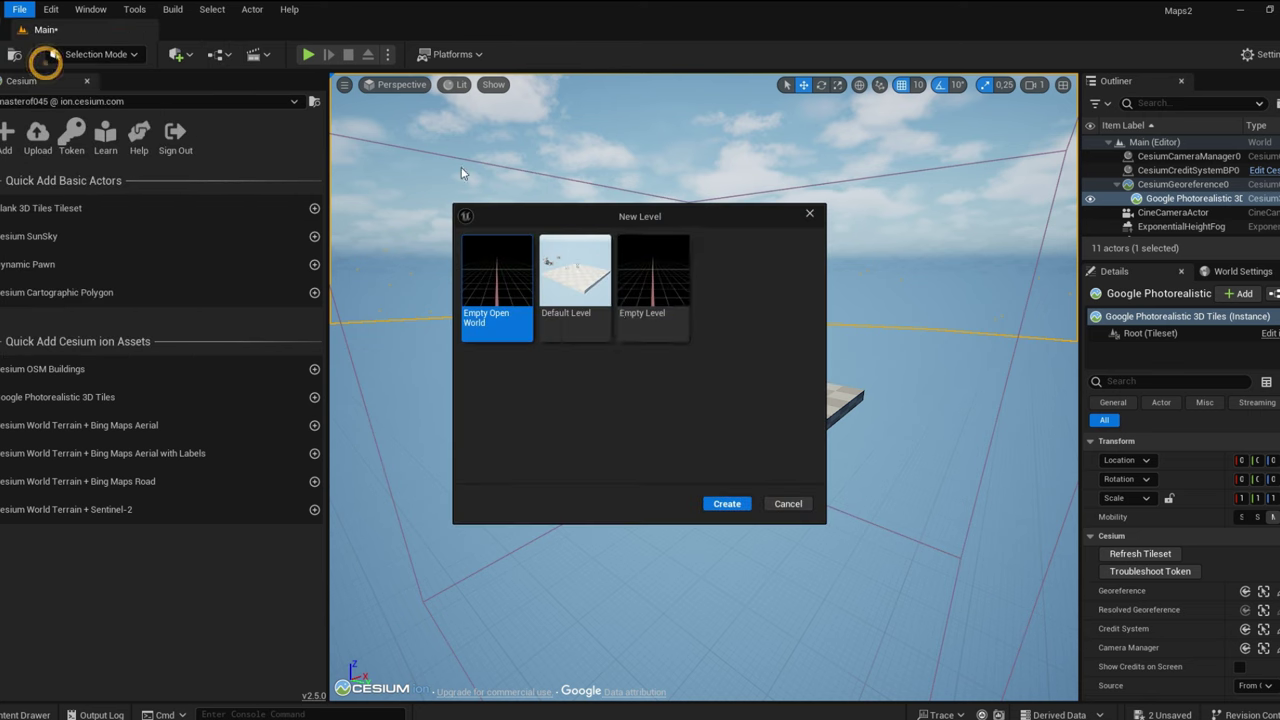
pyautogui.click(652, 290)
pyautogui.click(726, 503)
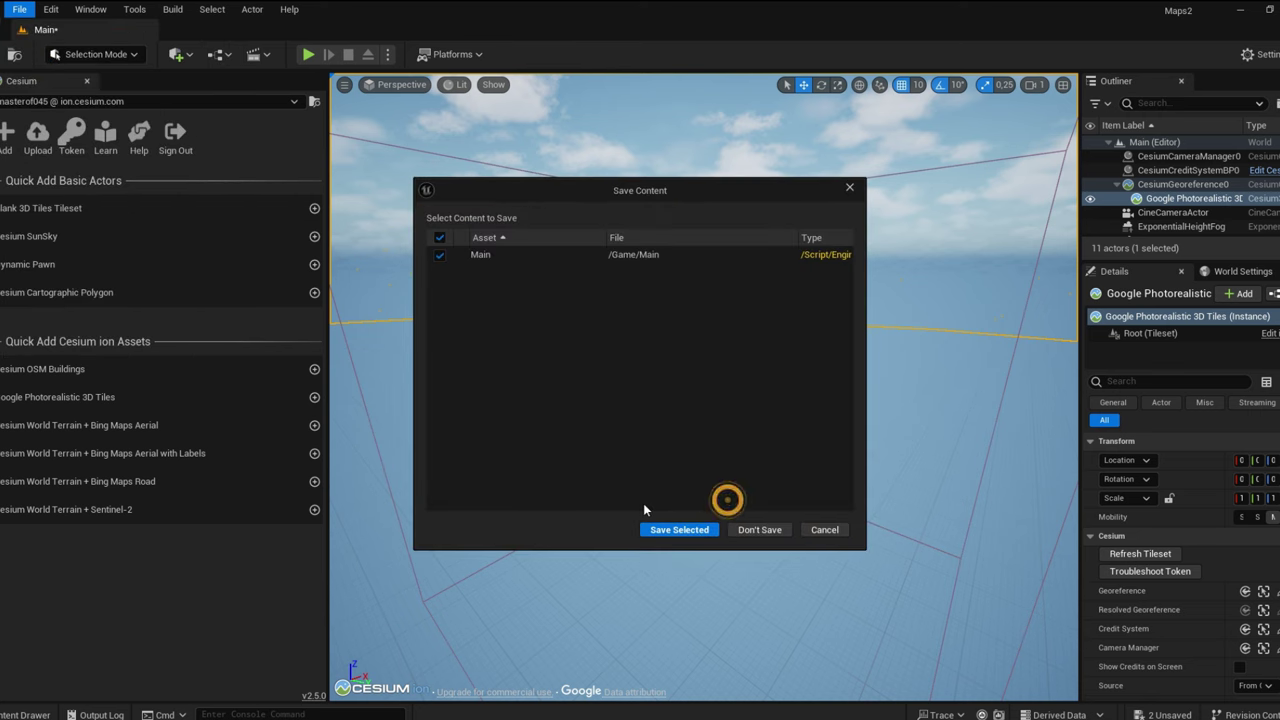
pyautogui.click(745, 530)
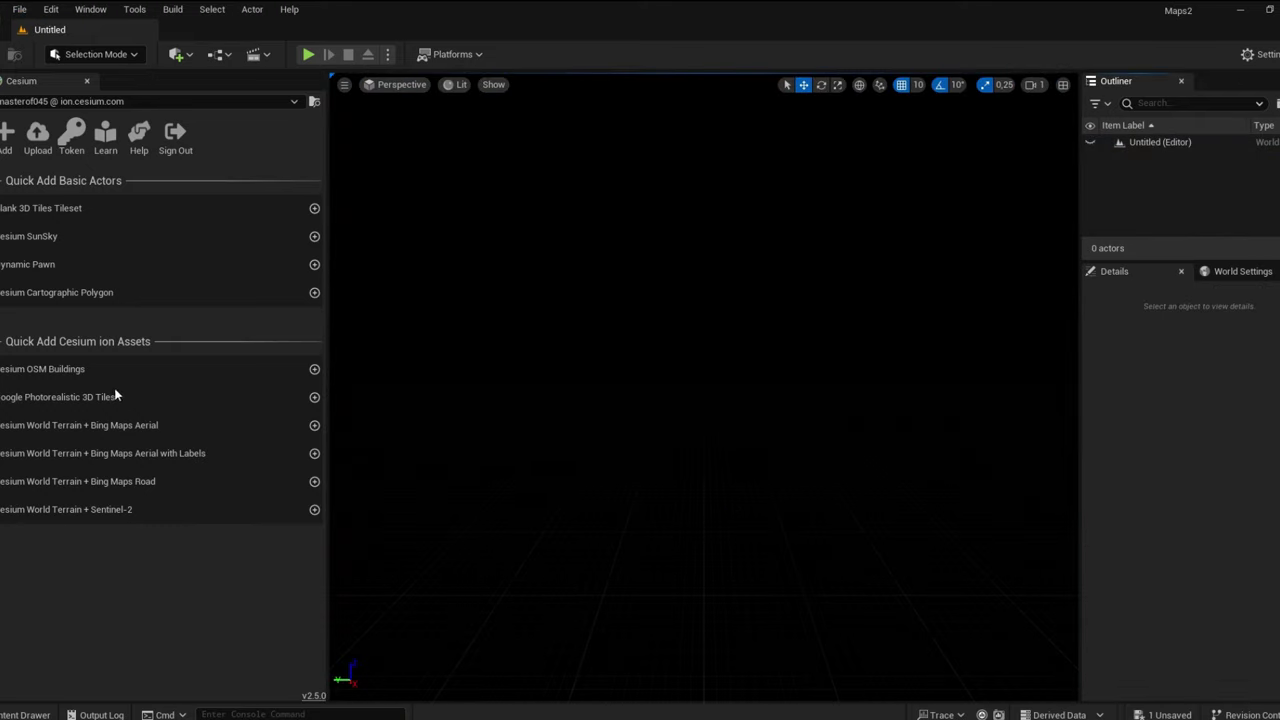
# Add Google Photorealistic 3D Tiles and keep its Source set to From Cesium Ion
pyautogui.click(314, 399)
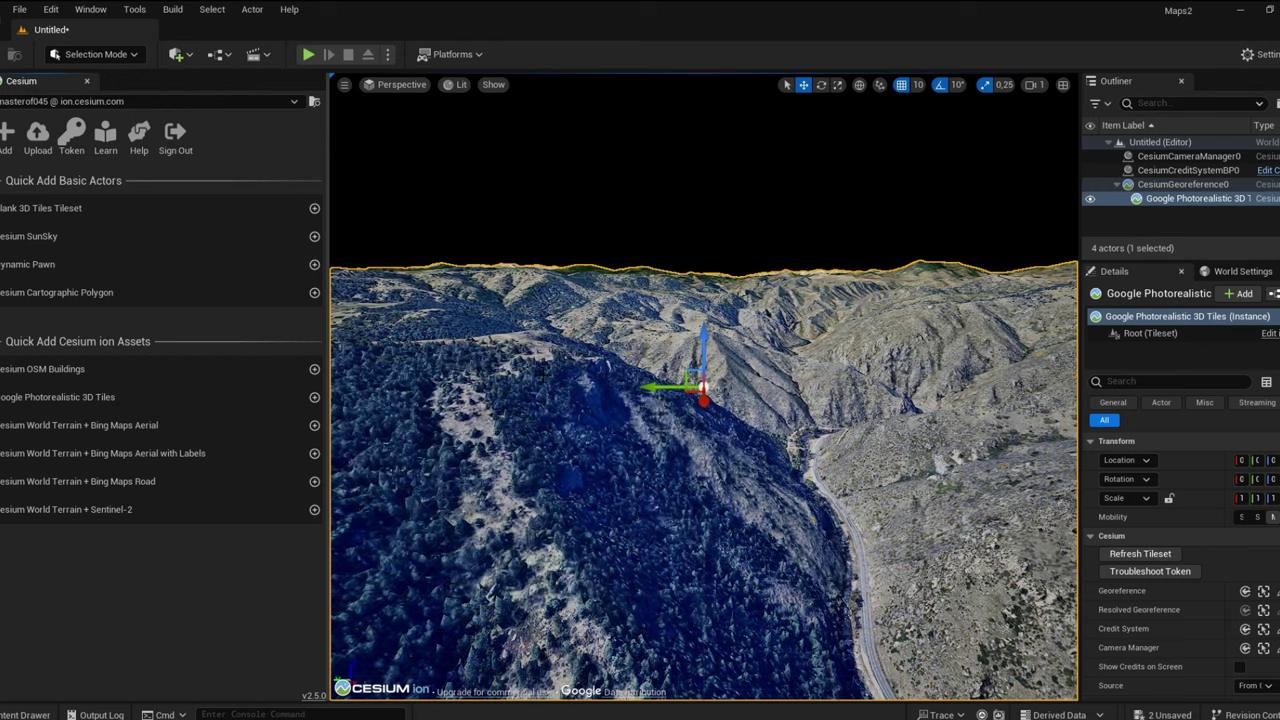
pyautogui.click(88, 83)
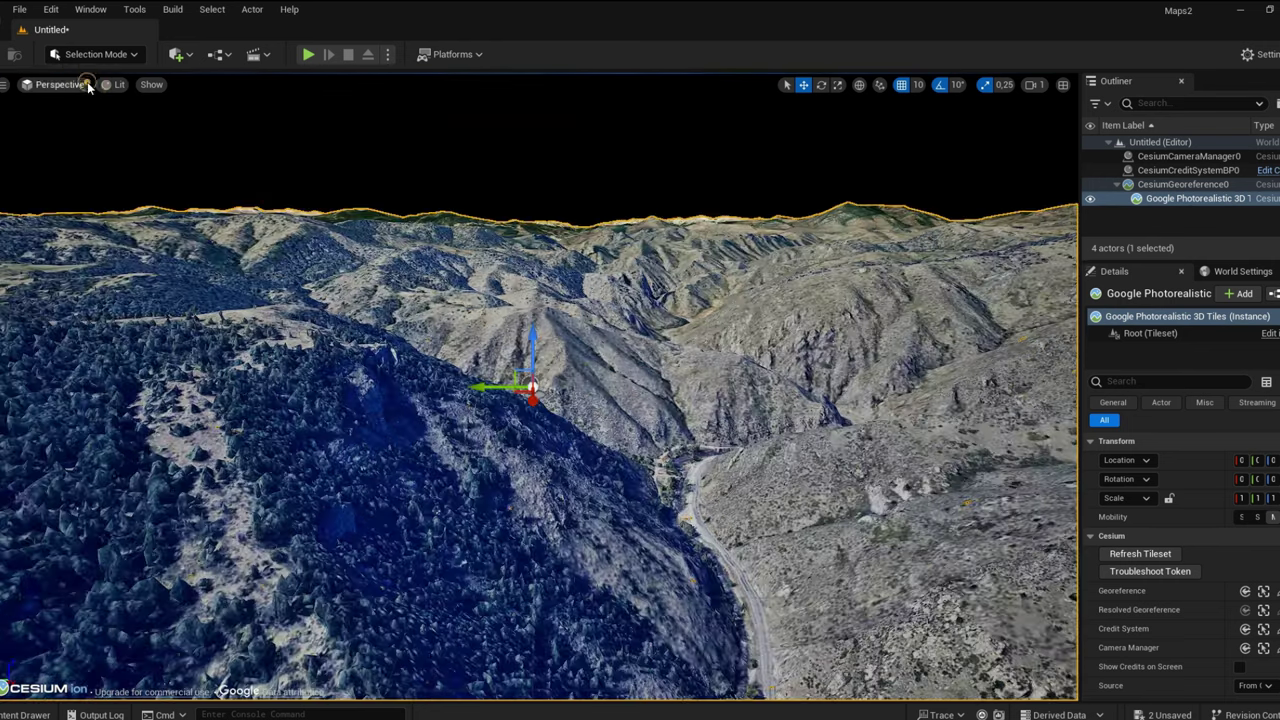
pyautogui.click(1195, 199)
pyautogui.scroll(-2, 1219, 466)
pyautogui.scroll(-5, 1216, 465)
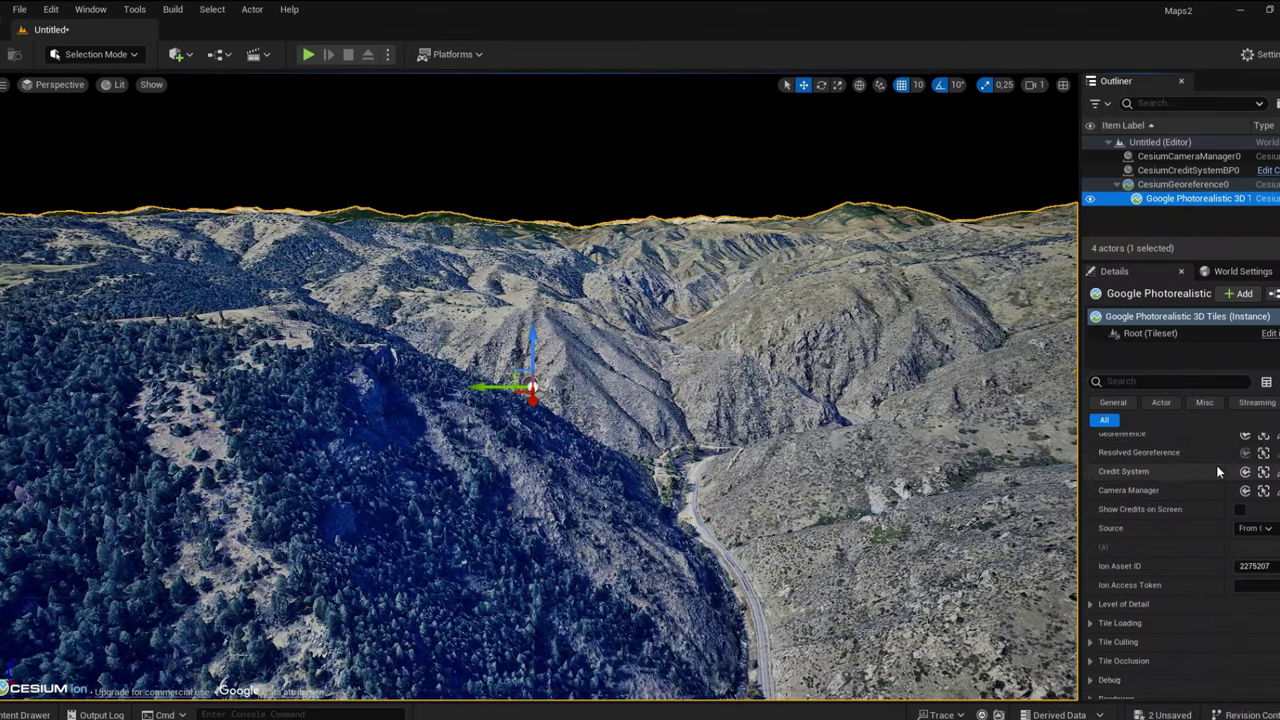
pyautogui.click(1256, 460)
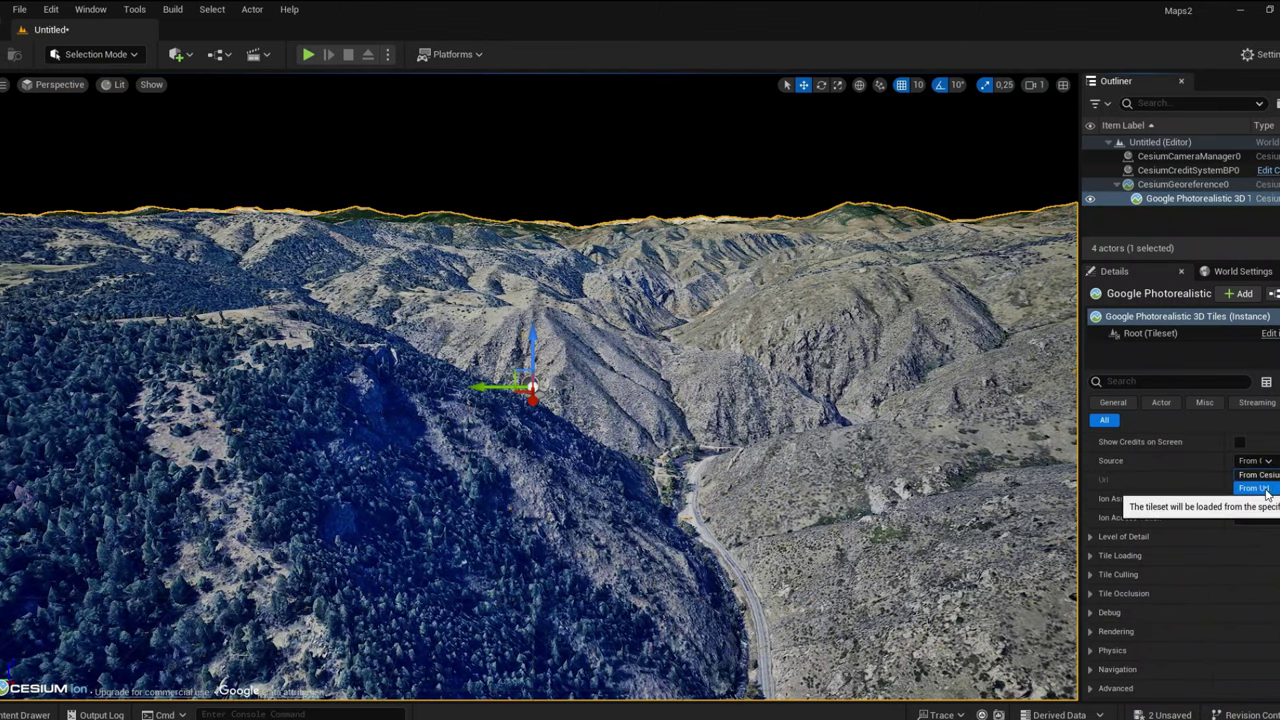
pyautogui.click(1257, 475)
# Fly the camera over the streamed terrain, then bring up the Epic Games Launcher library
pyautogui.moveTo(640, 400); pyautogui.dragTo(700, 291, button='right')
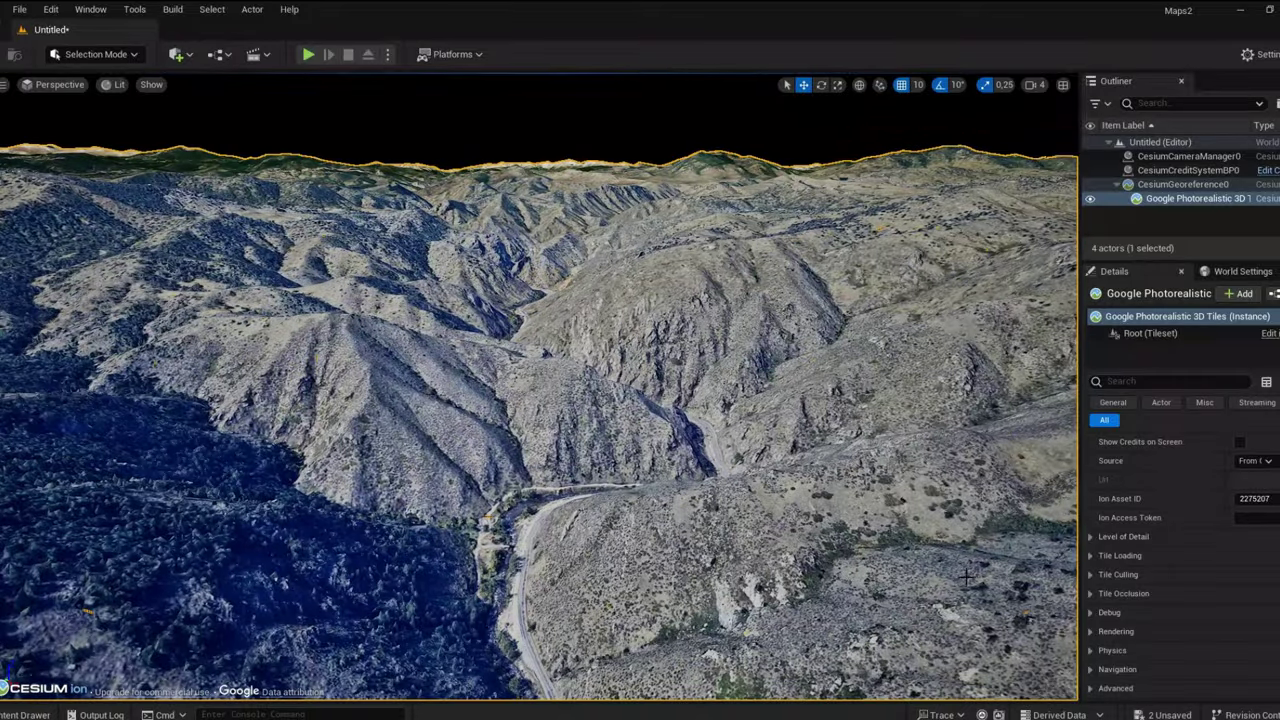
pyautogui.click(1238, 14)
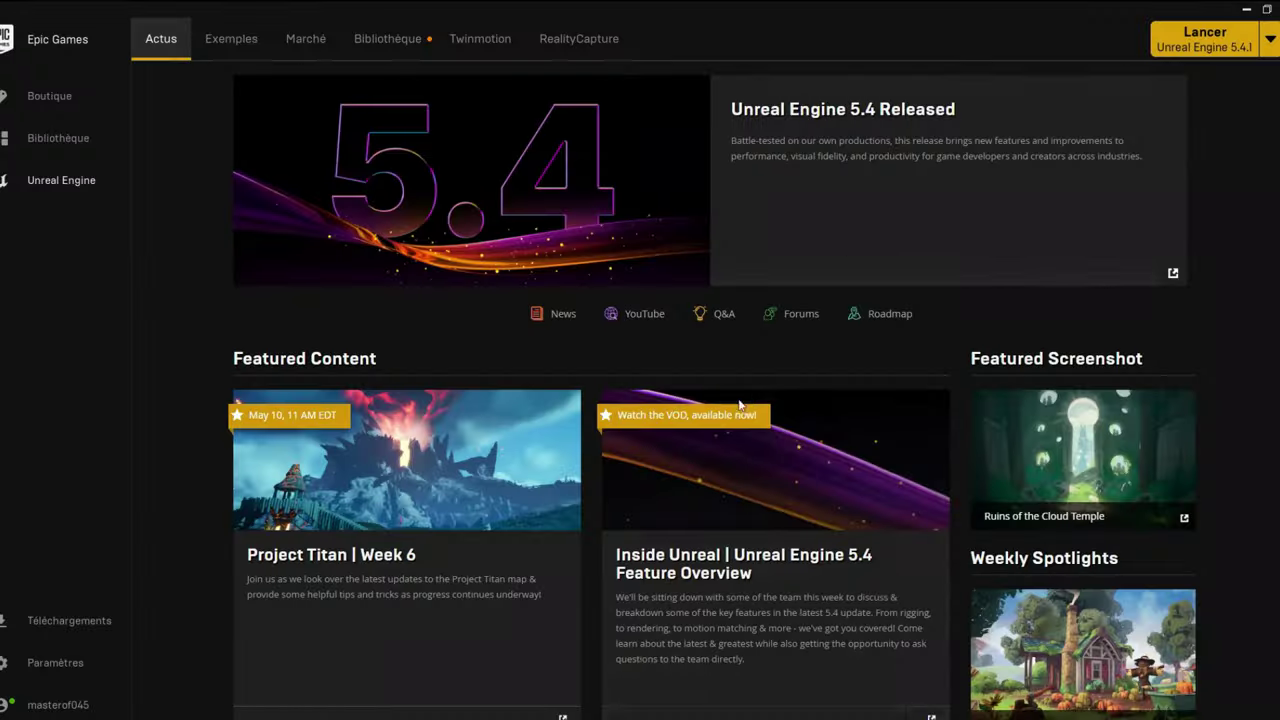
pyautogui.click(400, 48)
# Update Ultra Dynamic Sky, add it to the Maps2 project, and return to the editor
pyautogui.scroll(-1, 623, 386)
pyautogui.scroll(-4, 660, 400)
pyautogui.scroll(-3, 718, 415)
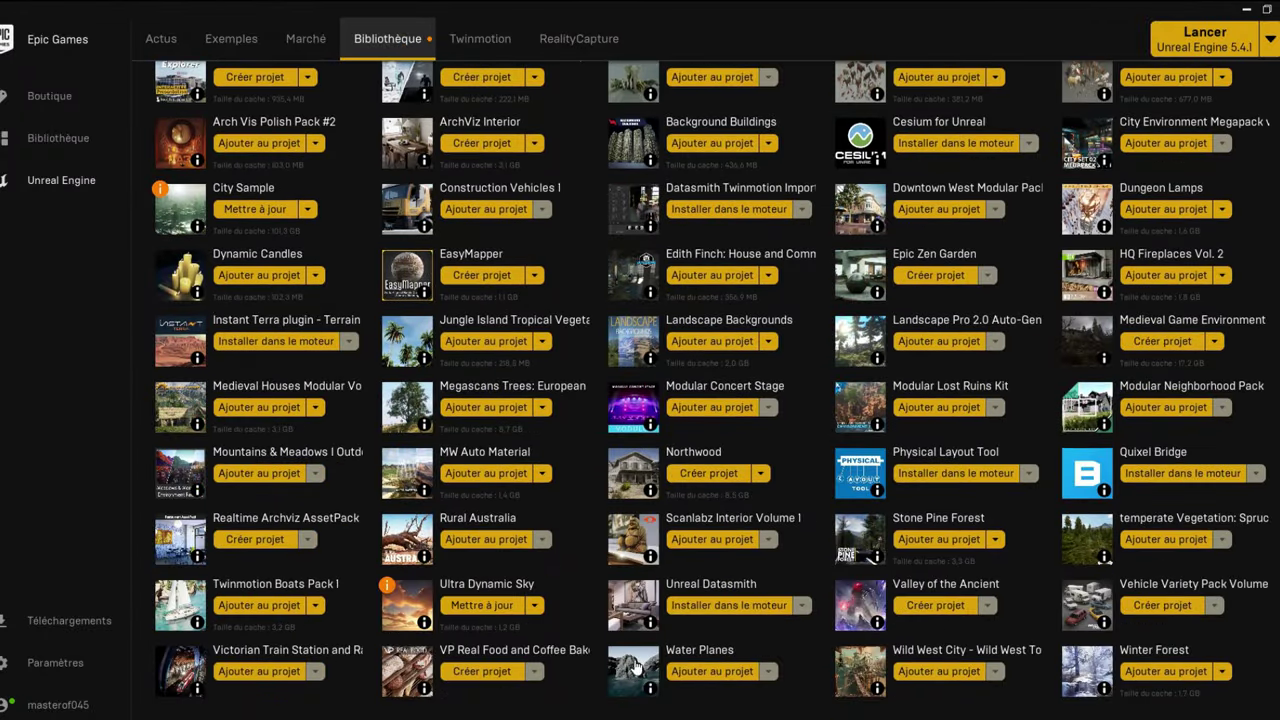
pyautogui.click(484, 607)
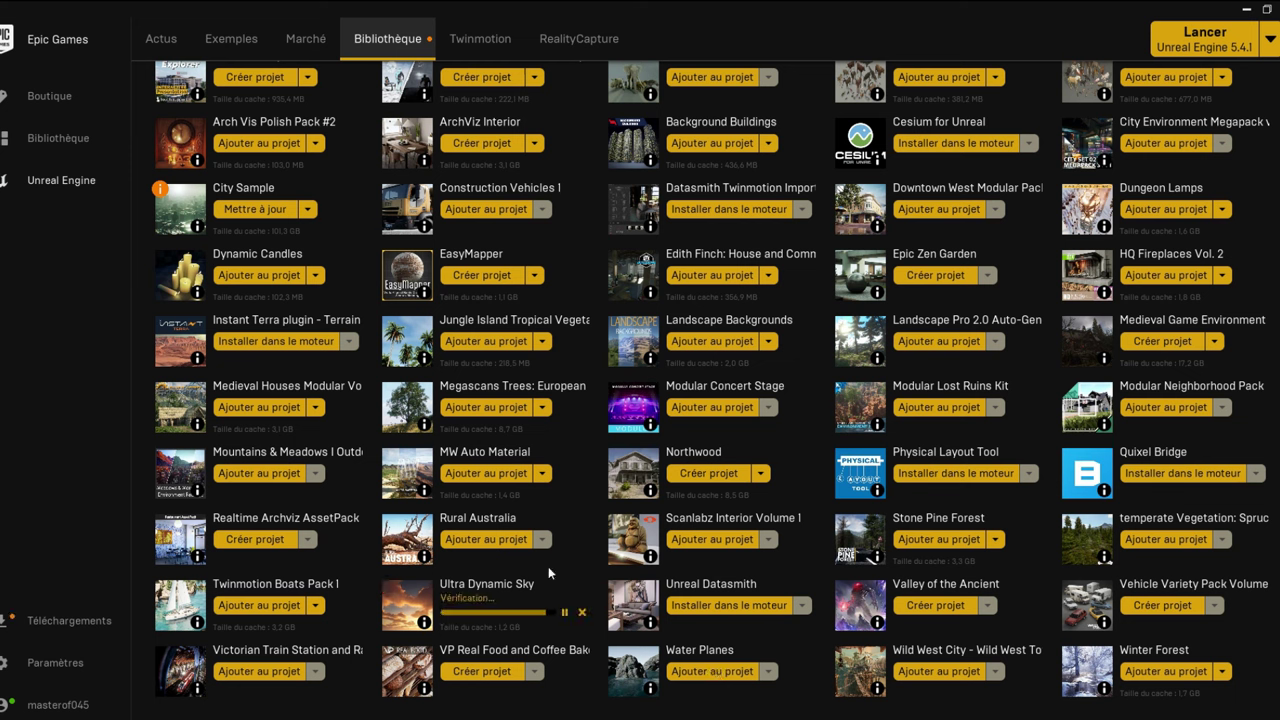
pyautogui.click(487, 606)
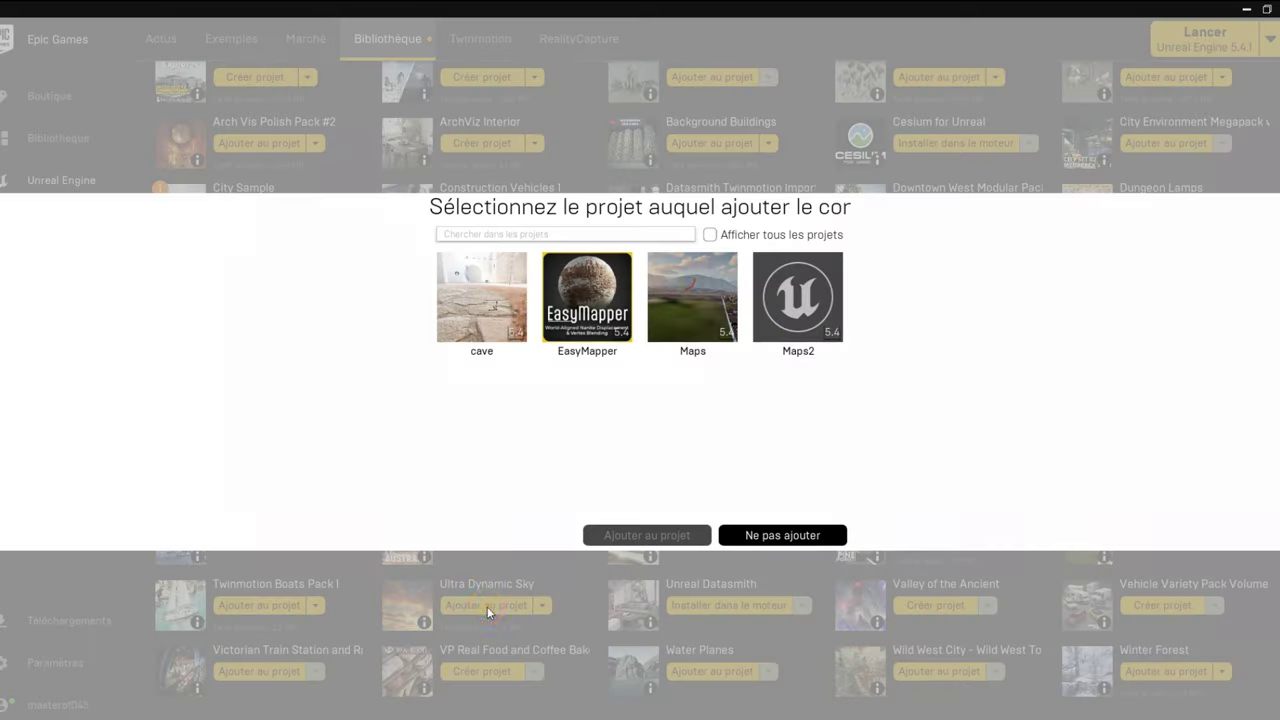
pyautogui.click(795, 295)
pyautogui.click(645, 535)
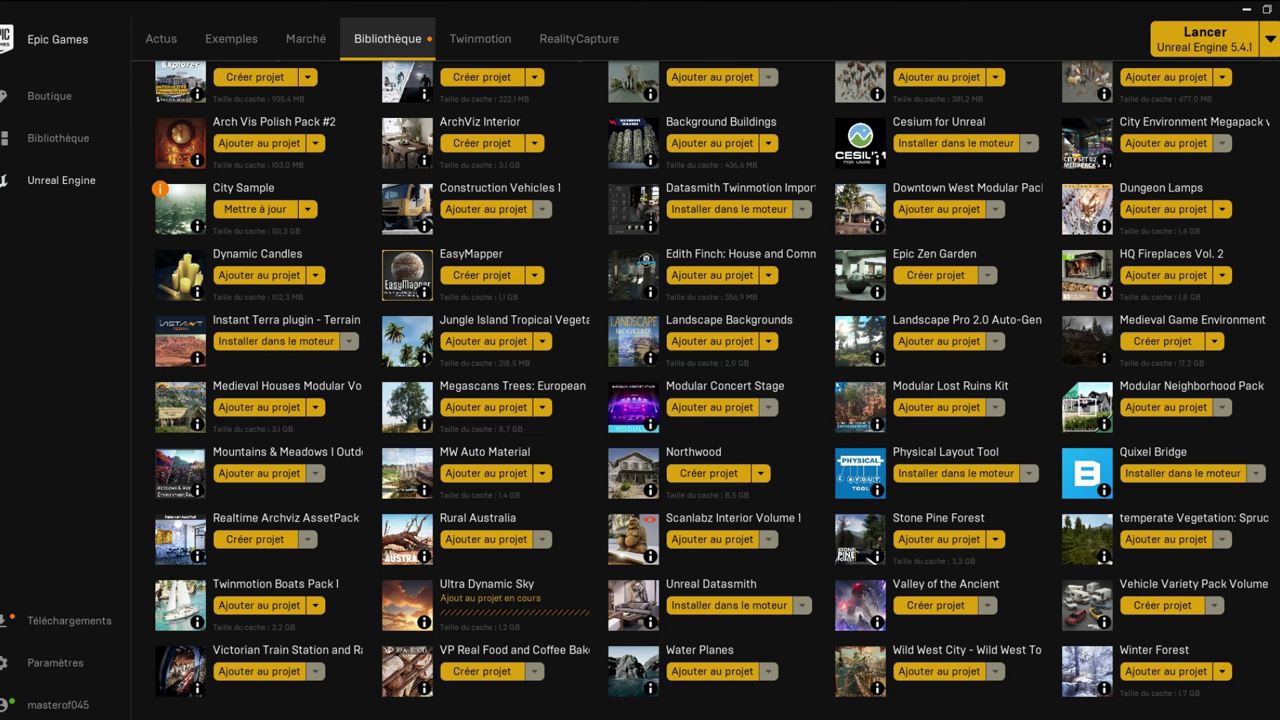
pyautogui.click(888, 715)
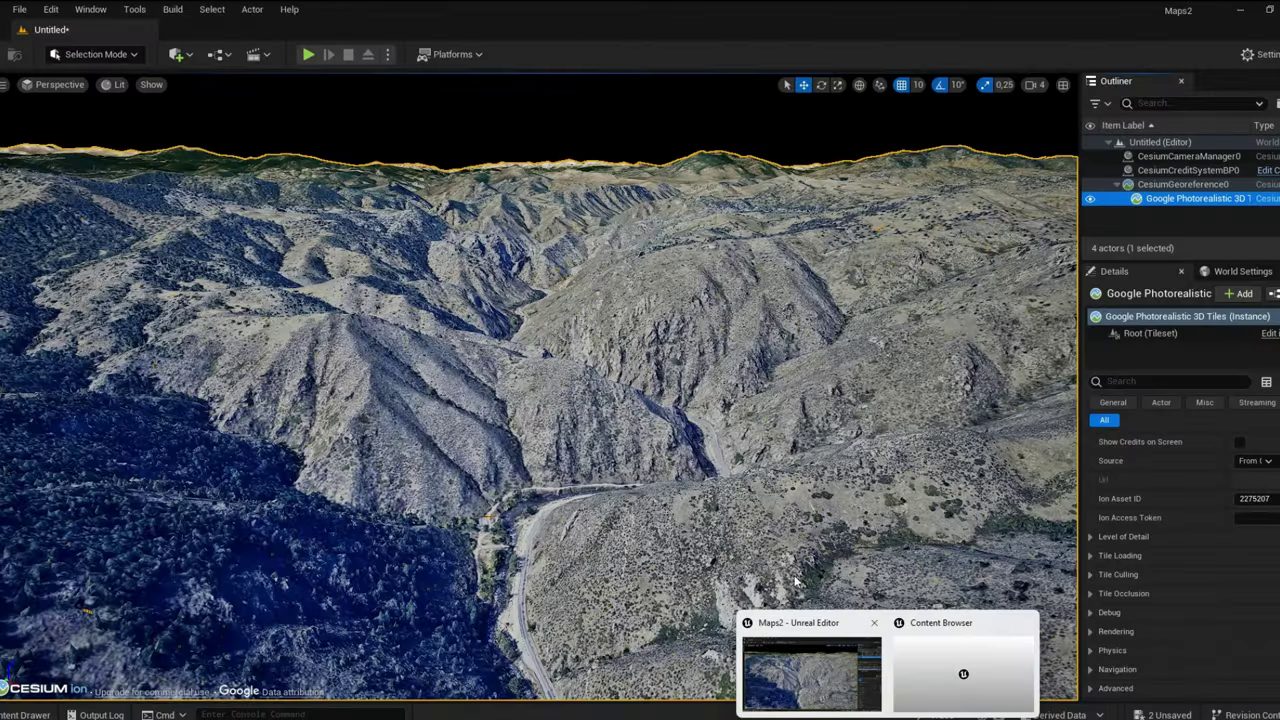
# Drag Ultra_Dynamic_Sky from the UltraDynamicSky > Blueprints folder into the level viewport
pyautogui.click(40, 712)
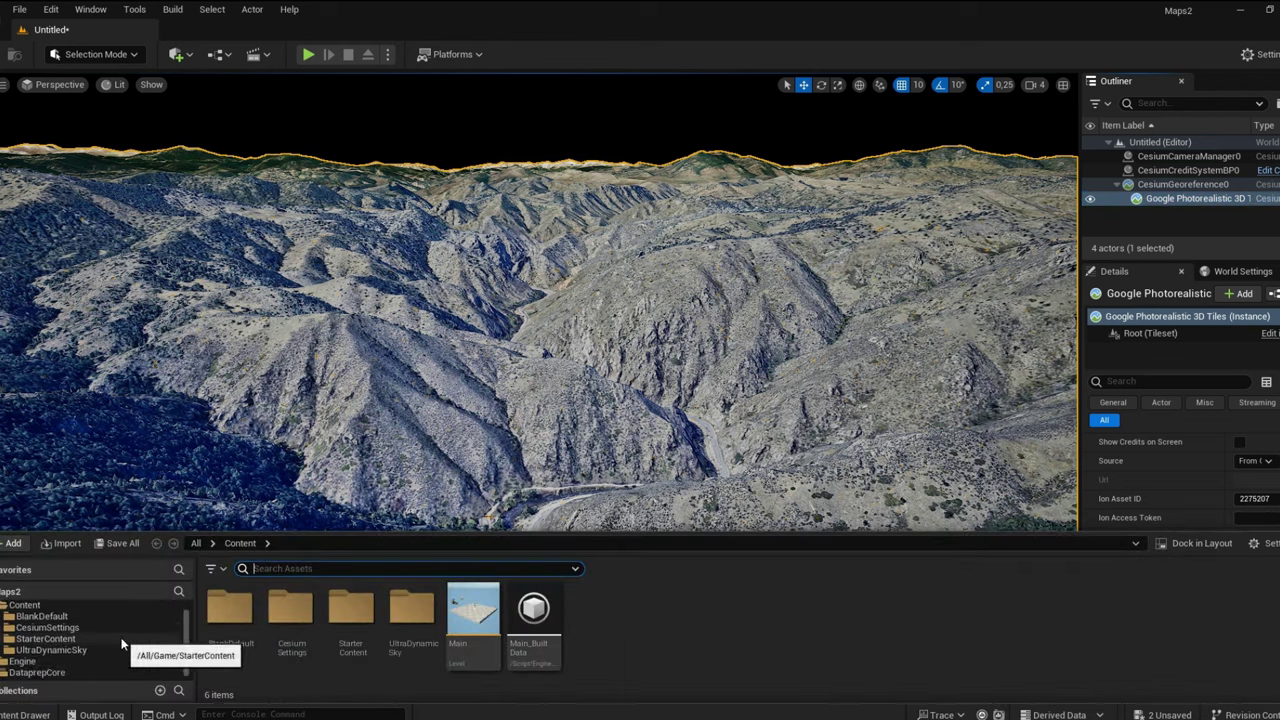
pyautogui.click(86, 650)
pyautogui.click(218, 627)
pyautogui.doubleClick(218, 627)
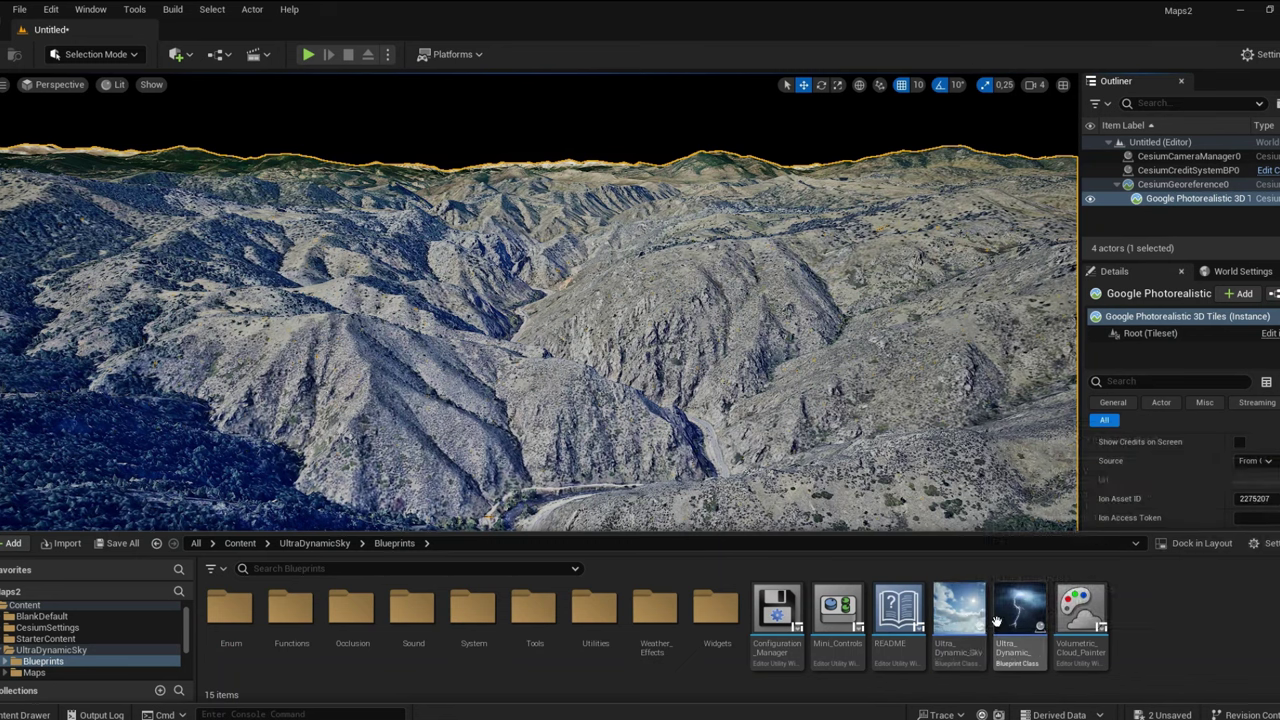
pyautogui.moveTo(955, 620); pyautogui.dragTo(820, 412)
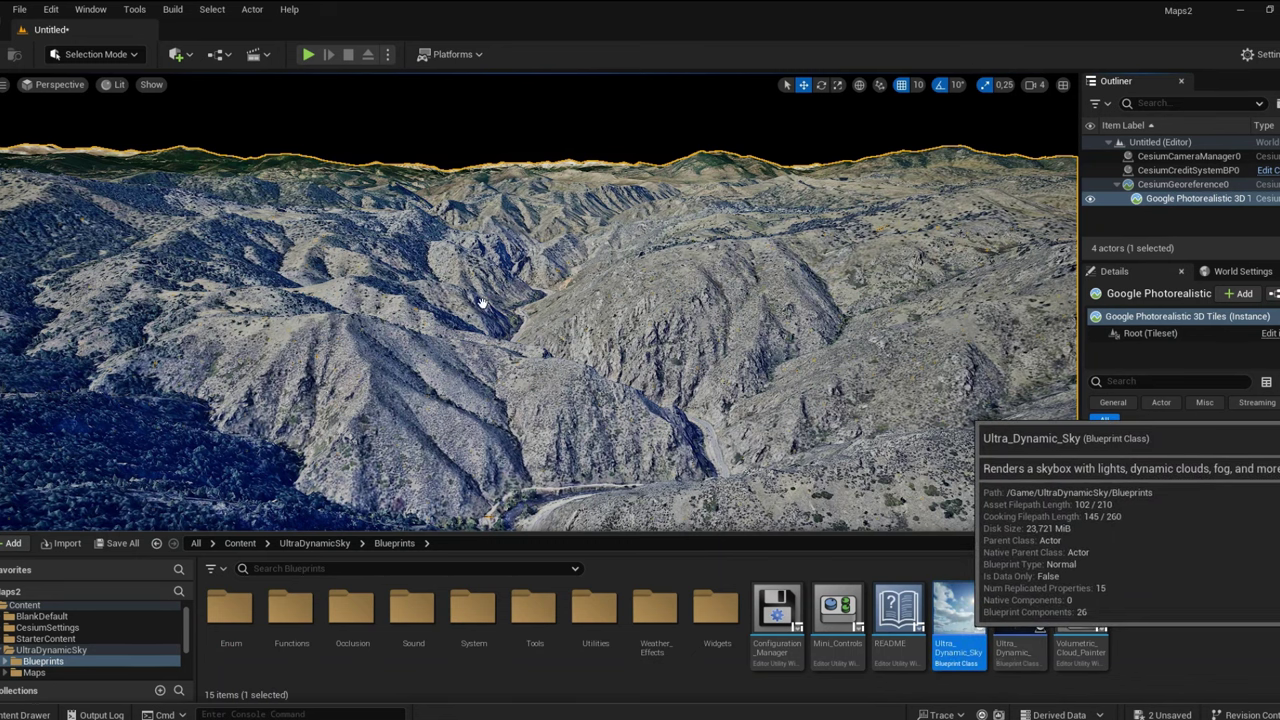
pyautogui.moveTo(482, 303); pyautogui.dragTo(484, 308)
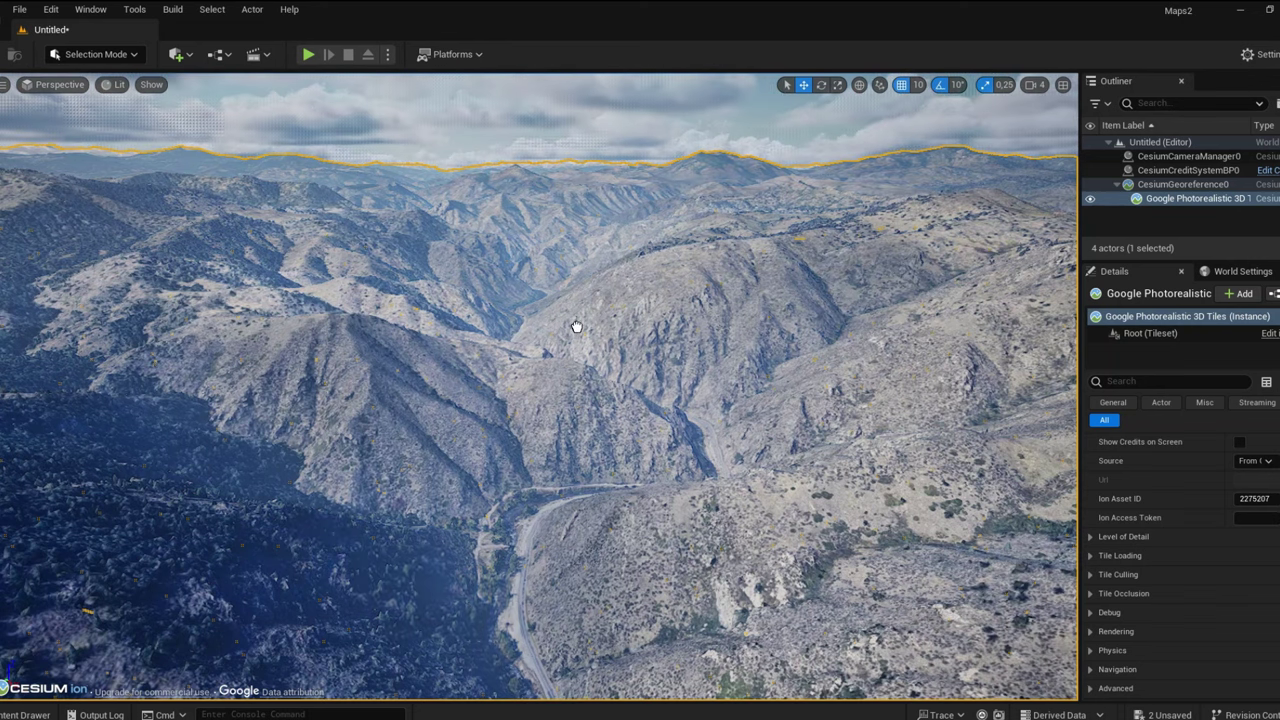
# Drag Ultra_Dynamic_Sky's Time Of Day down from 960 to about 648 and view the valley
pyautogui.moveTo(577, 327); pyautogui.dragTo(577, 329)
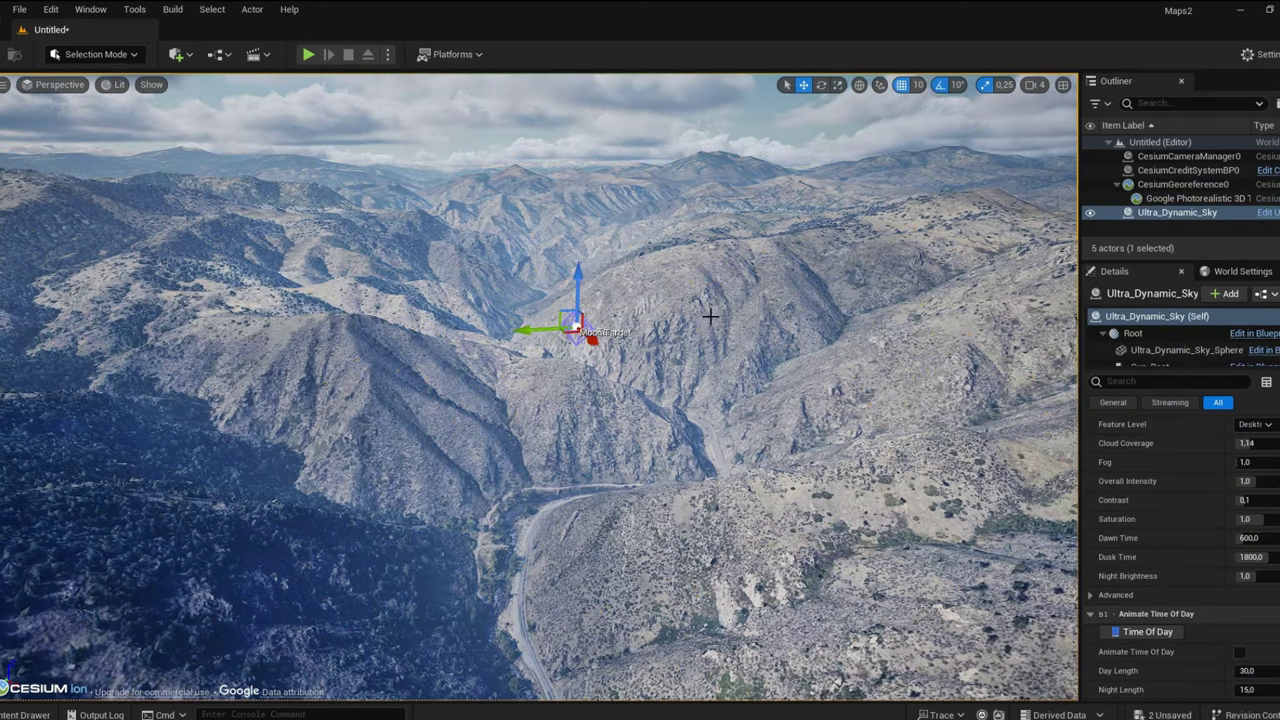
pyautogui.click(1217, 211)
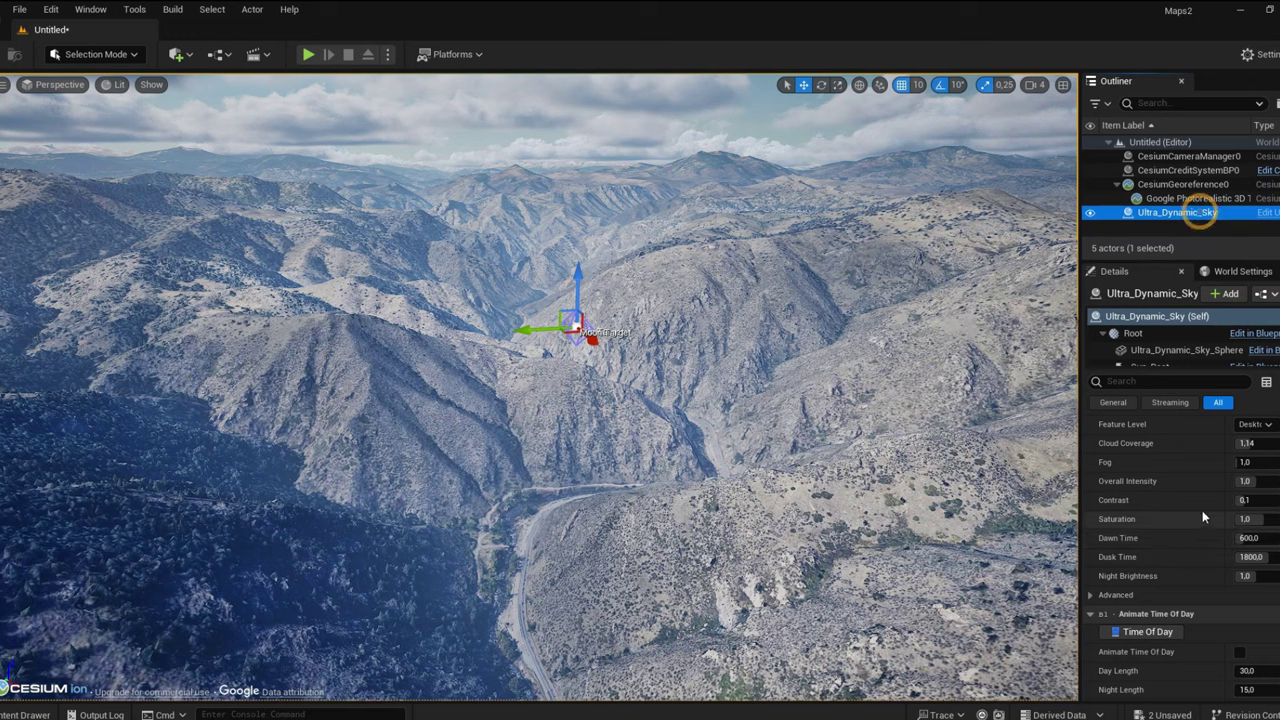
pyautogui.scroll(2, 1202, 508)
pyautogui.scroll(2, 1195, 495)
pyautogui.moveTo(1256, 556); pyautogui.dragTo(1226, 556)
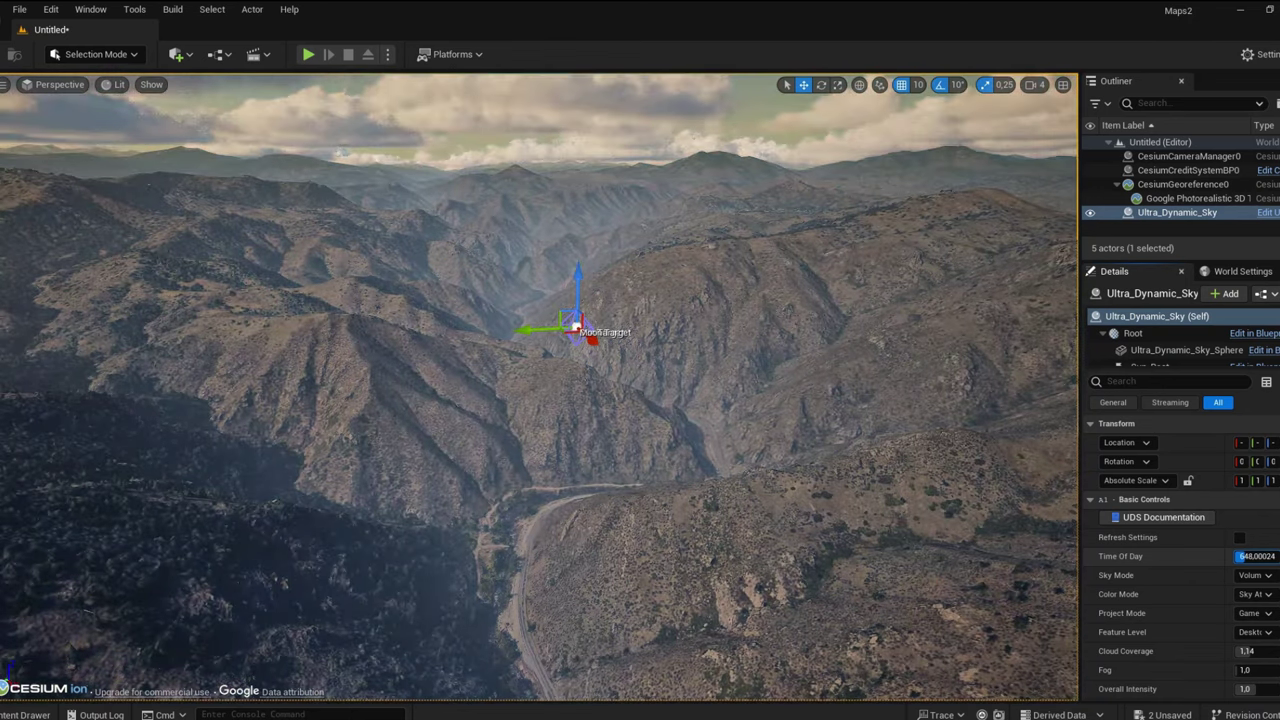
pyautogui.moveTo(1226, 556); pyautogui.dragTo(1230, 556)
pyautogui.moveTo(718, 480)
pyautogui.mouseDown(button='right')
pyautogui.moveTo(660, 440)
pyautogui.moveTo(720, 470)
pyautogui.mouseUp(button='right')
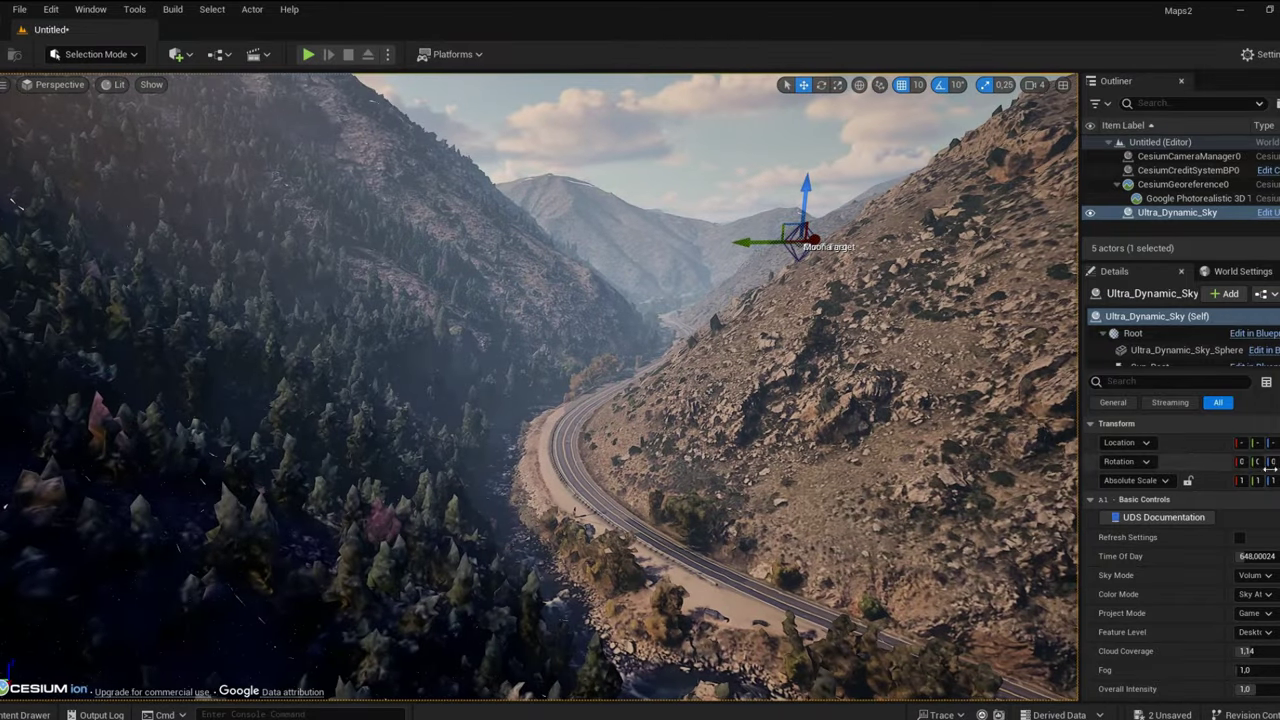
# Filter the 3D Tiles details by 'leve' and lower Maximum Screen Space Error from 16.0 to 3.81
pyautogui.click(1199, 199)
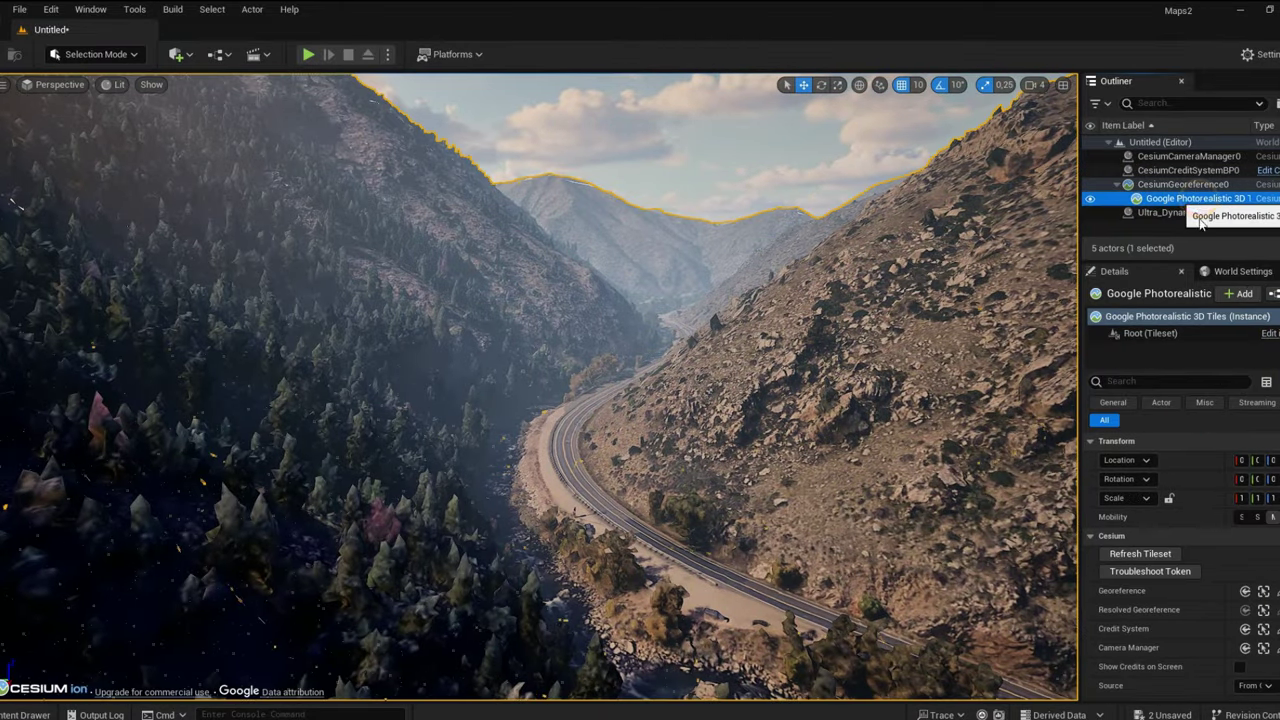
pyautogui.scroll(-2, 1224, 516)
pyautogui.scroll(-3, 1221, 517)
pyautogui.scroll(-2, 1214, 520)
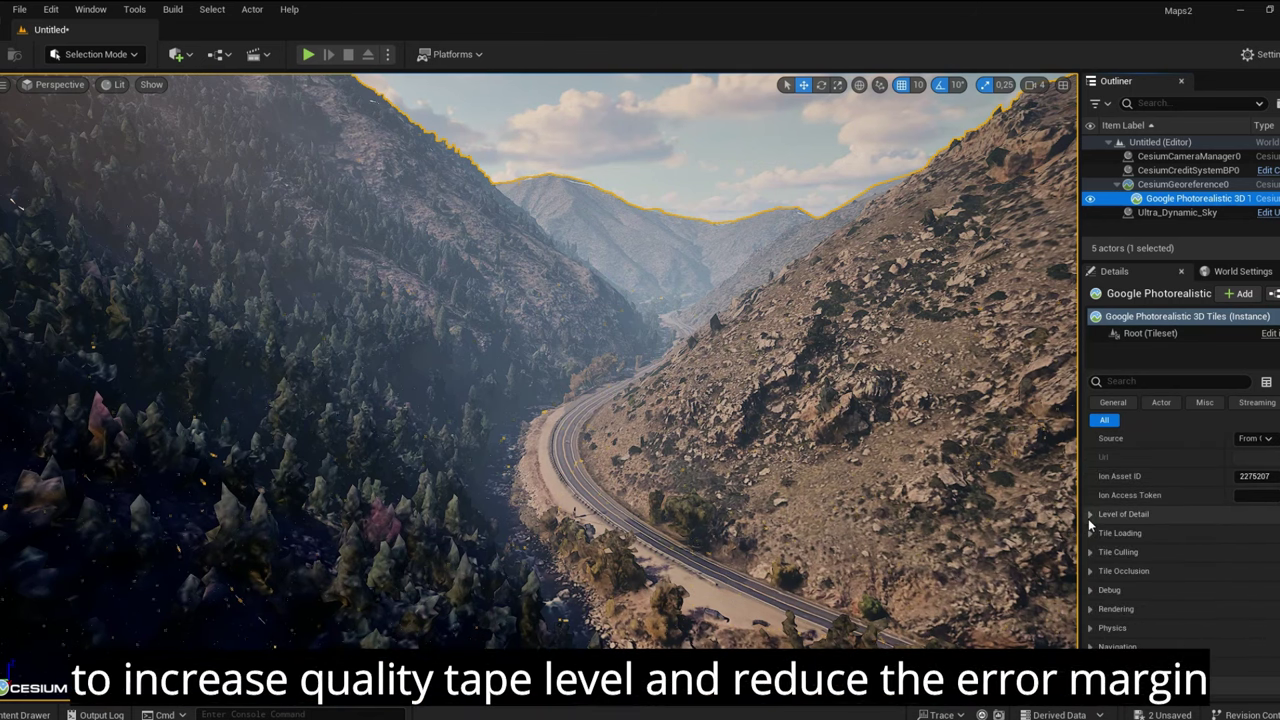
pyautogui.click(1142, 382)
pyautogui.write('leve')
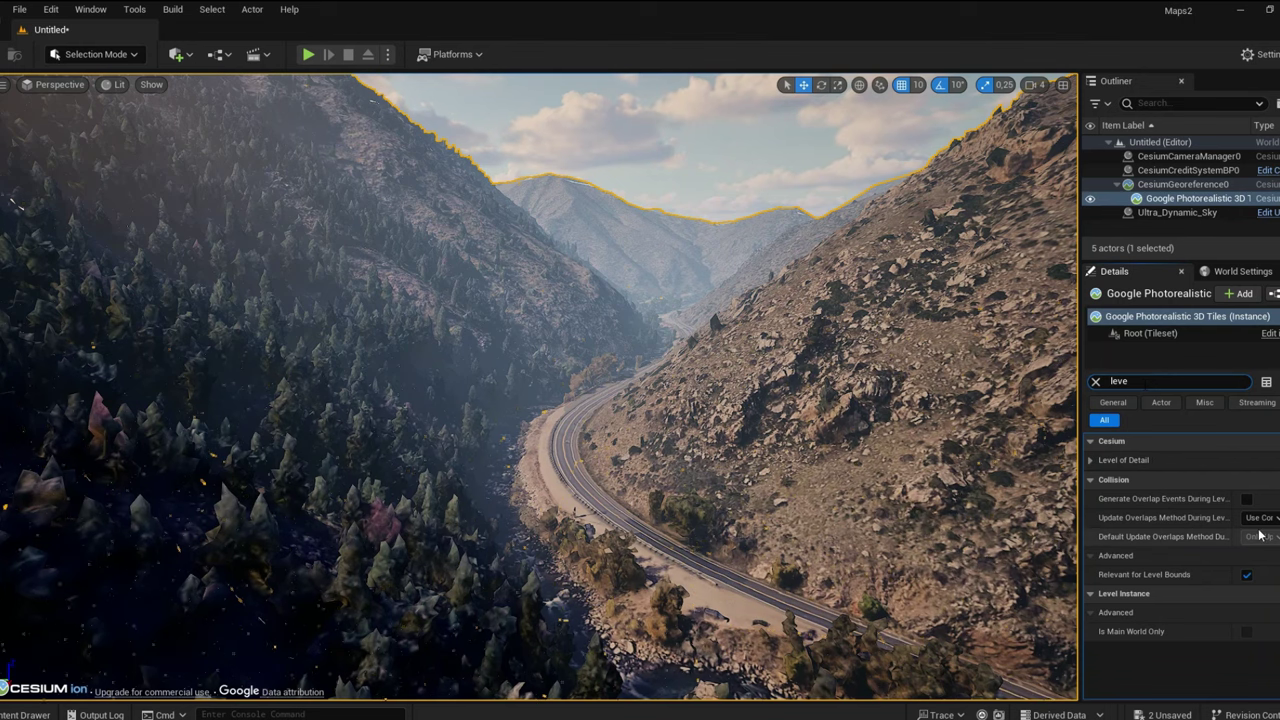
pyautogui.click(1091, 460)
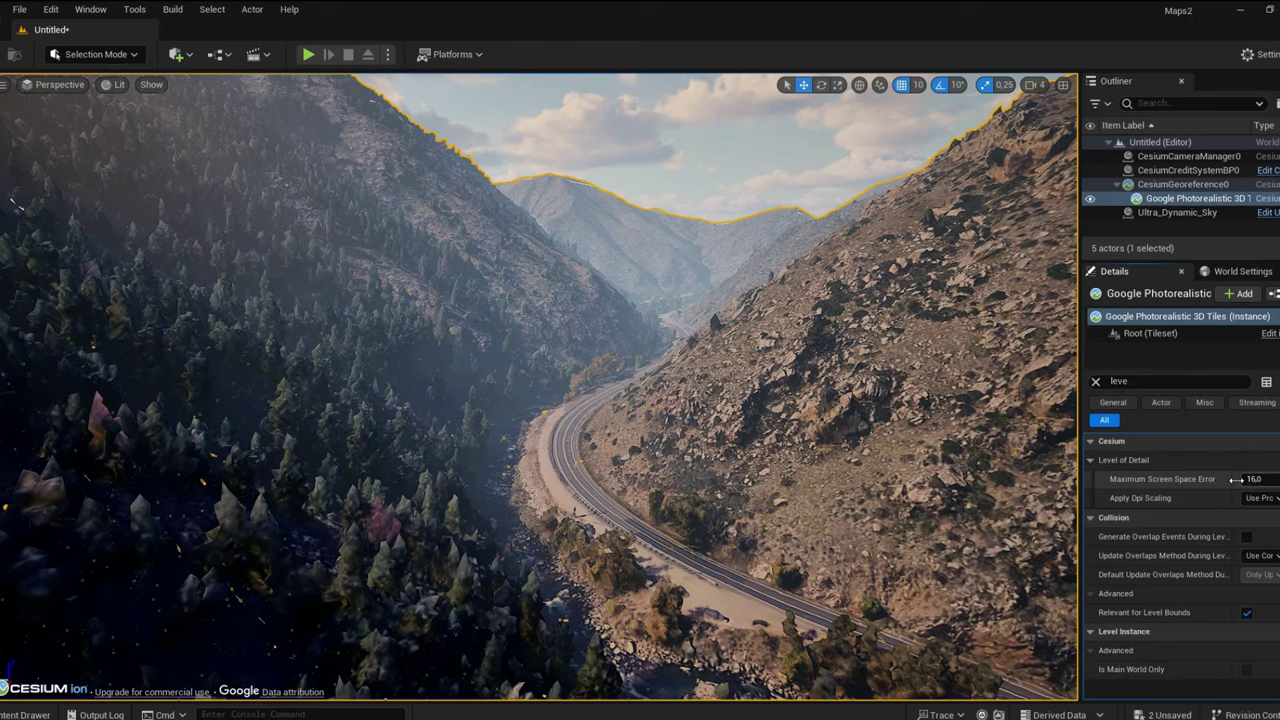
pyautogui.moveTo(1262, 480); pyautogui.dragTo(1258, 480)
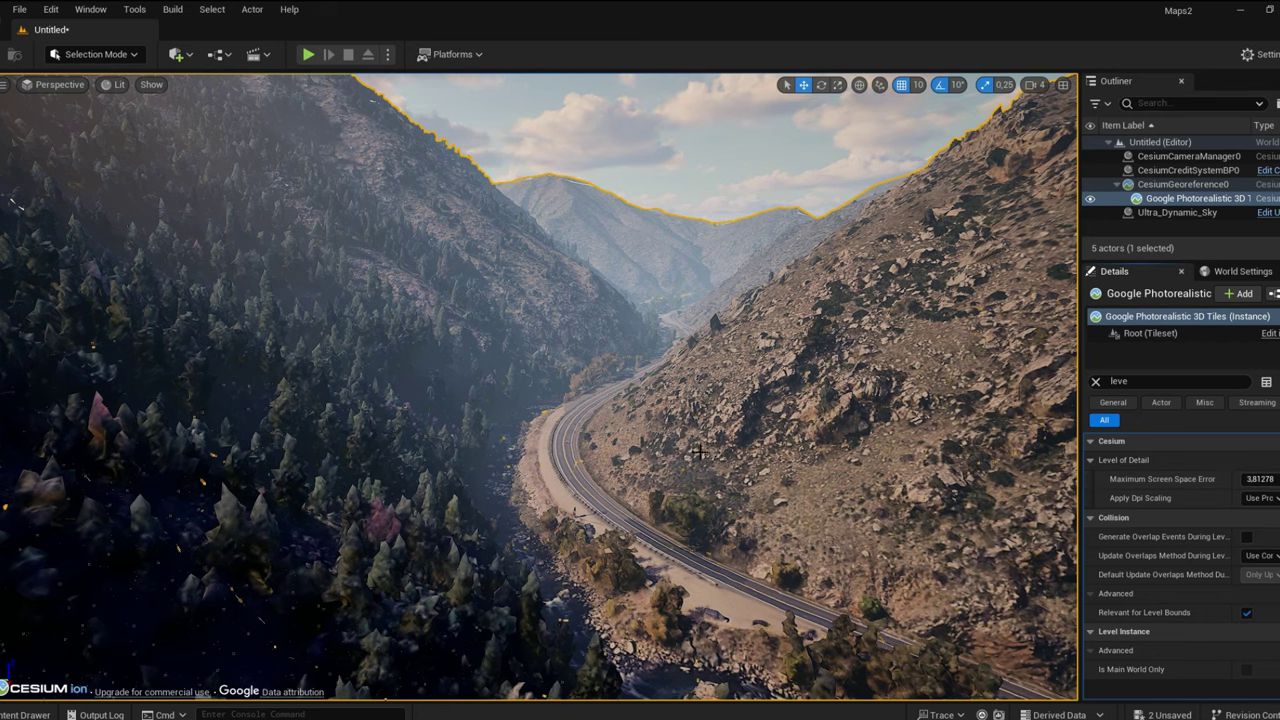
pyautogui.click(1177, 212)
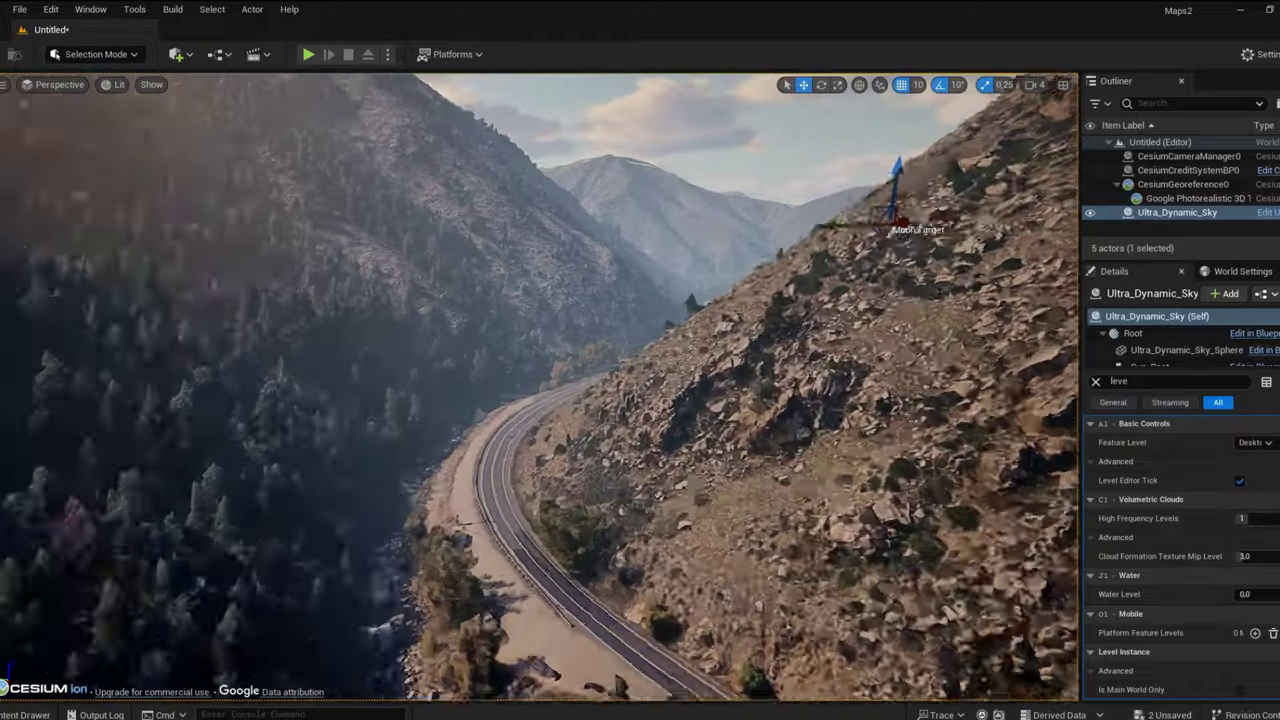
pyautogui.moveTo(540, 385)
pyautogui.mouseDown(button='right')
pyautogui.moveTo(560, 385)
pyautogui.moveTo(443, 508)
pyautogui.mouseUp(button='right')
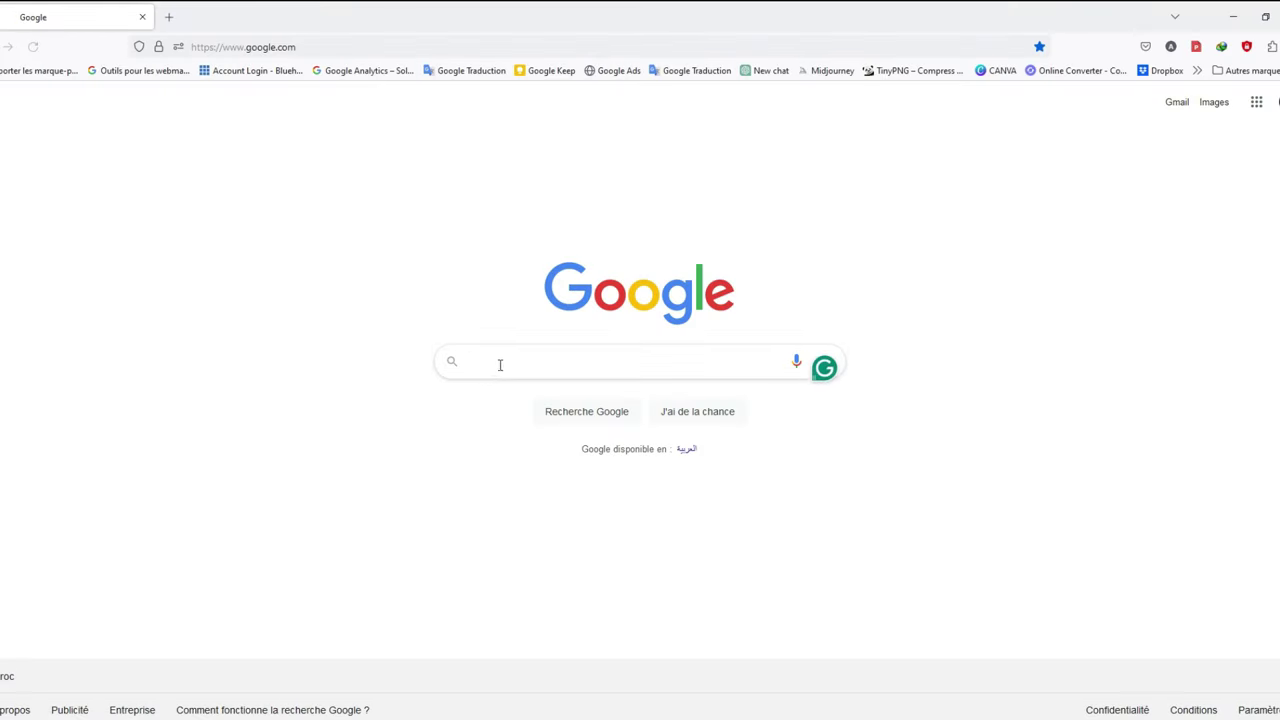
# Search Google for 'paris coordinates' to get latitude 48.864716 and longitude 2.349014
pyautogui.click(499, 364)
pyautogui.write('ris coordinates')
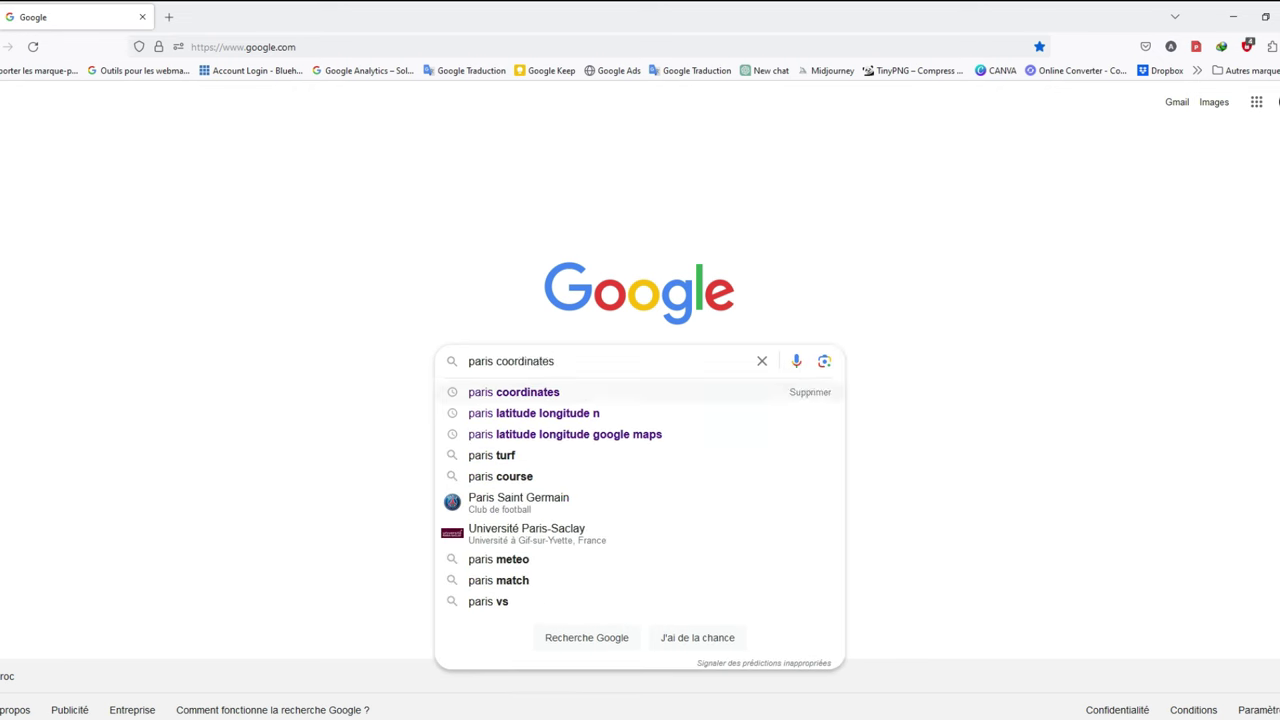
pyautogui.press('Return')
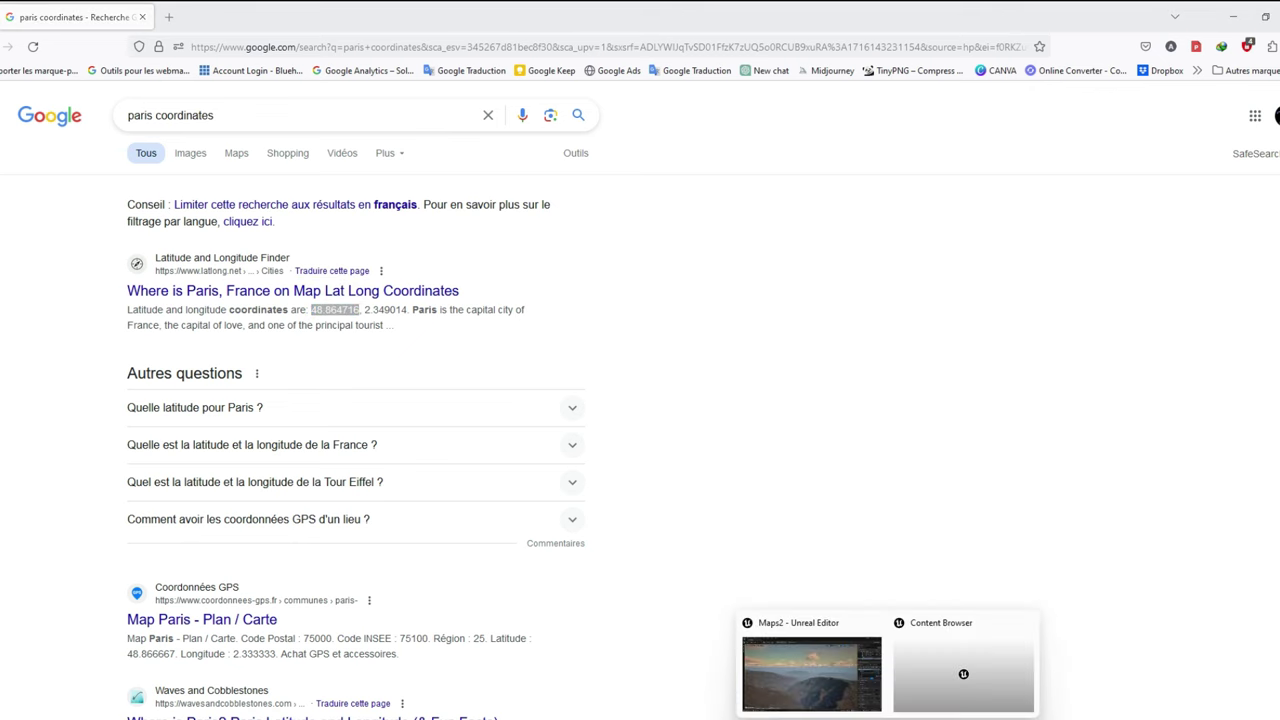
pyautogui.click(930, 705)
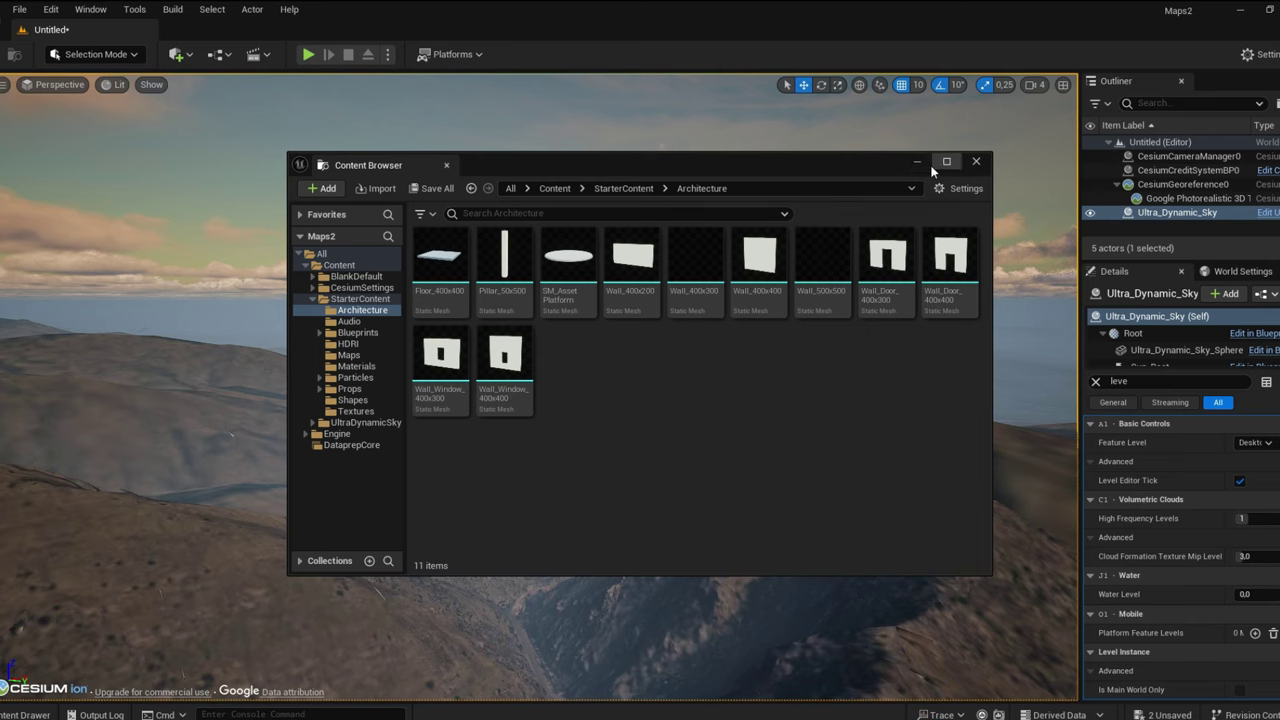
# Close the Content Browser, select CesiumGeoreference0 and clear the 'leve' Details filter
pyautogui.click(975, 162)
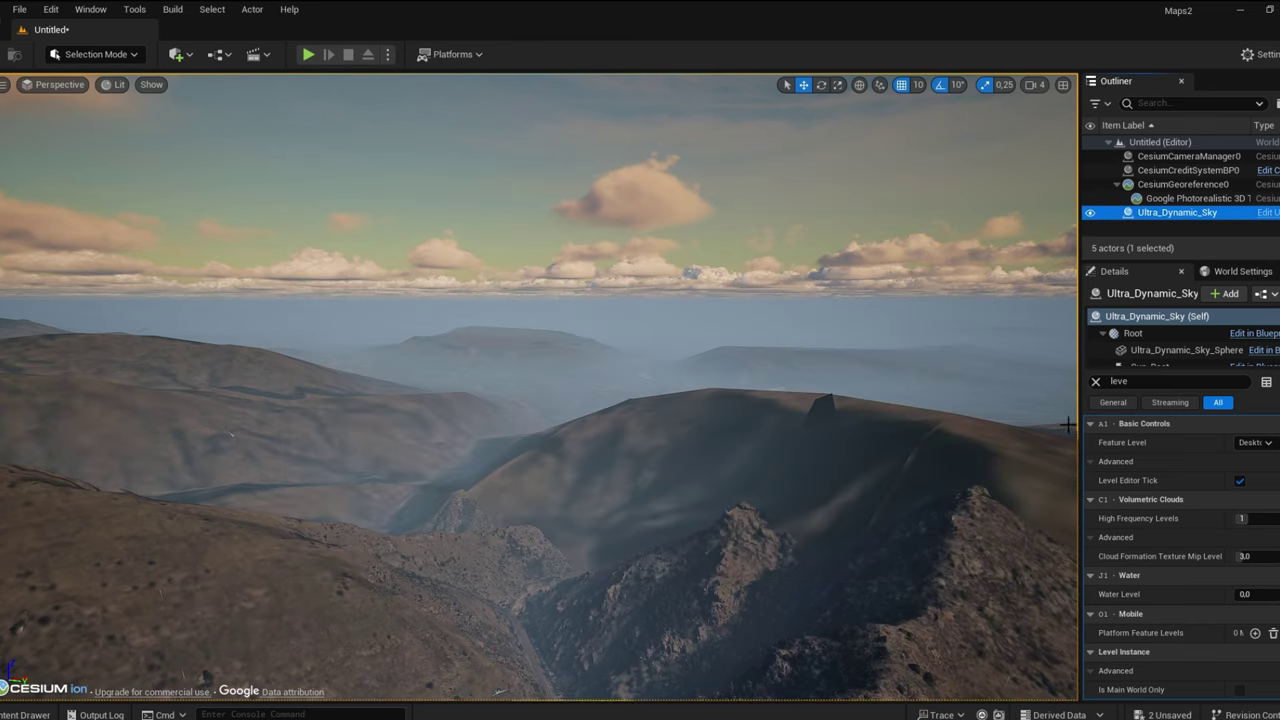
pyautogui.click(1206, 202)
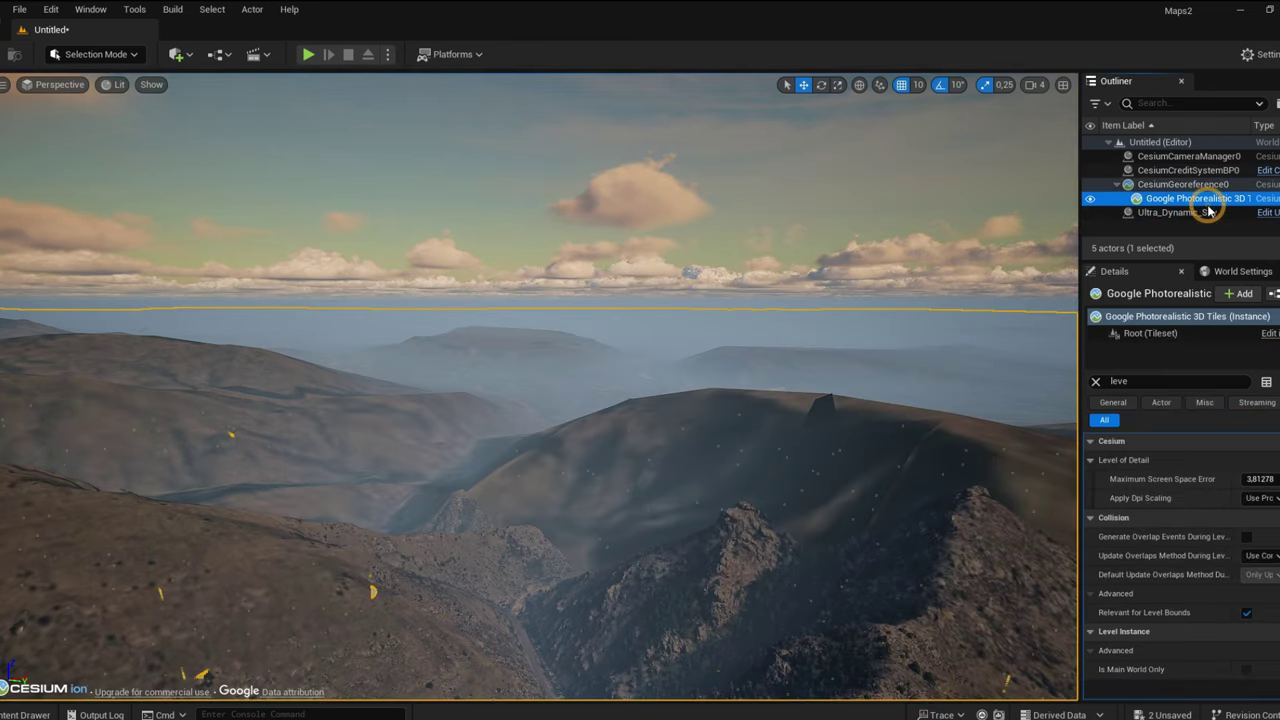
pyautogui.click(1200, 185)
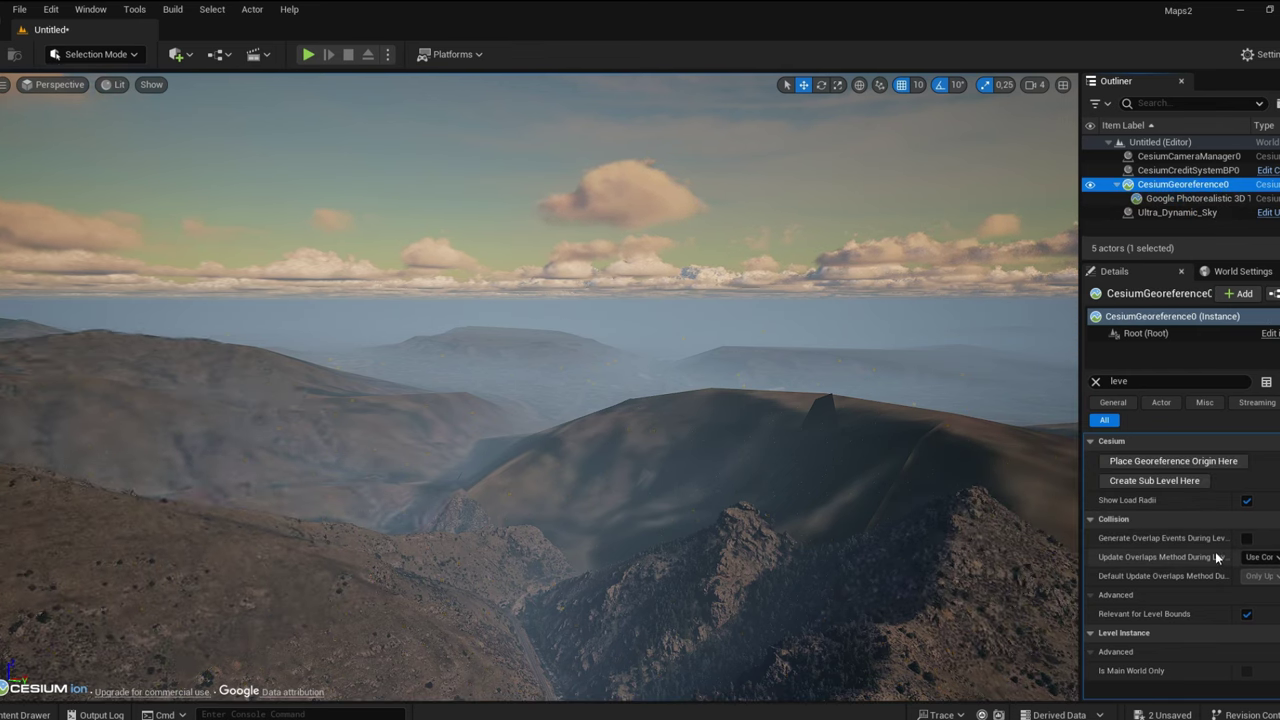
pyautogui.click(1143, 381)
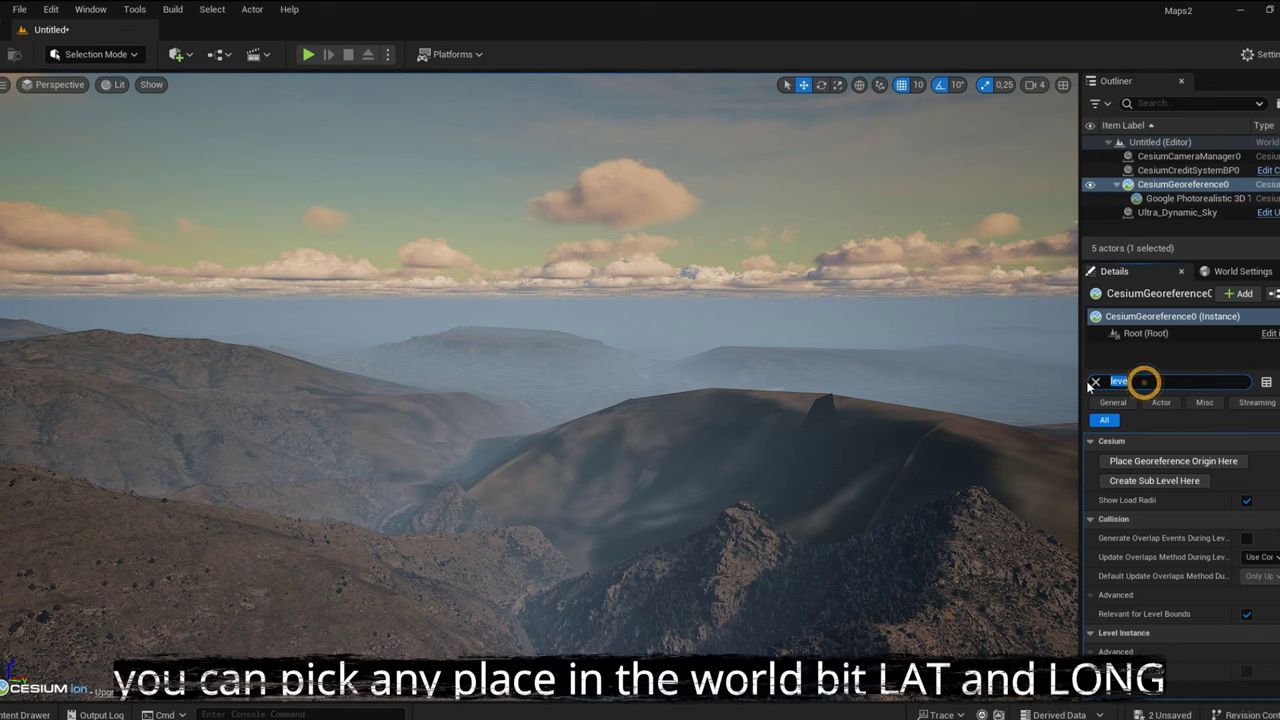
pyautogui.click(1094, 381)
pyautogui.scroll(-1, 1188, 546)
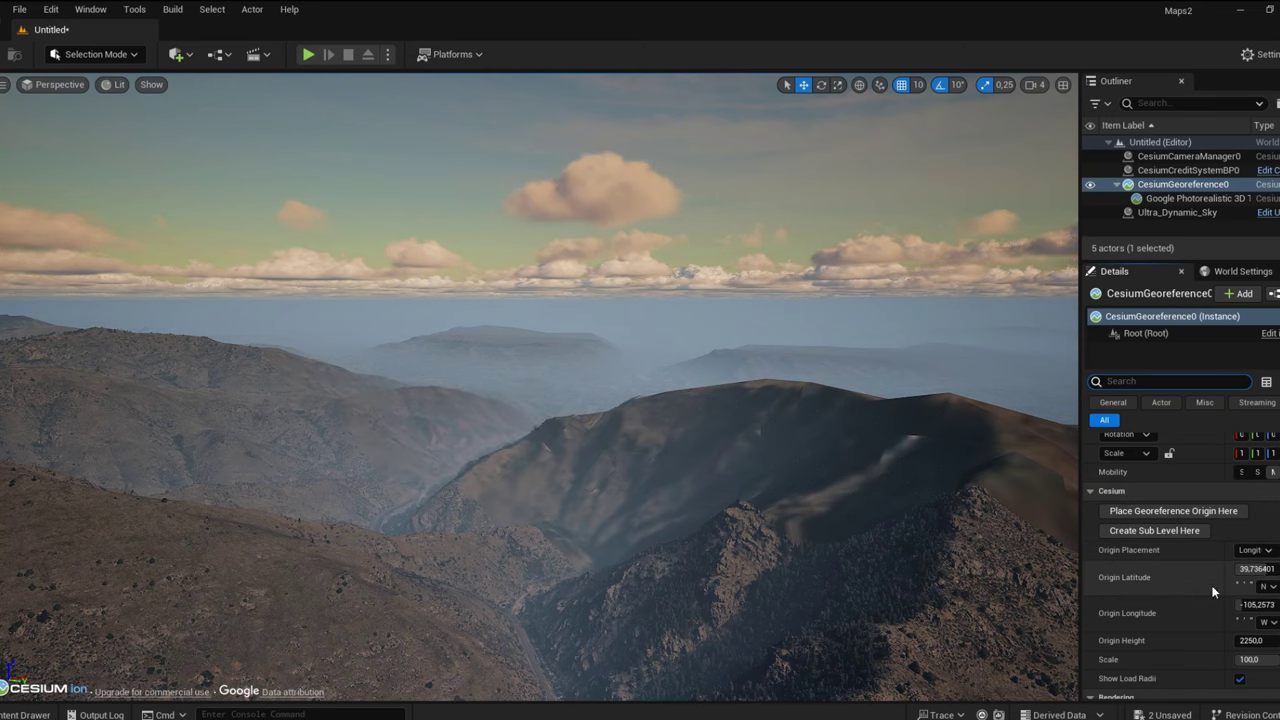
# Set Origin Latitude to 48.864716 and bring the copied longitude into Origin Longitude
pyautogui.click(1264, 568)
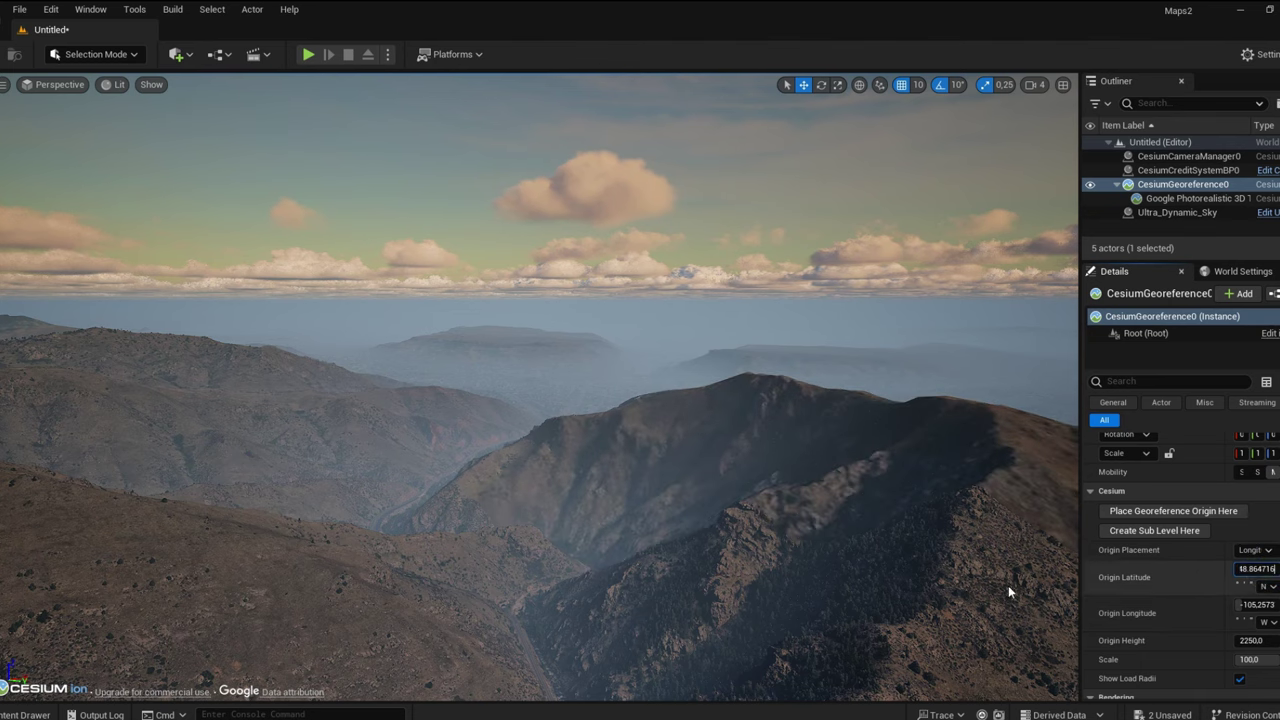
pyautogui.hotkey('alt', 'Tab')
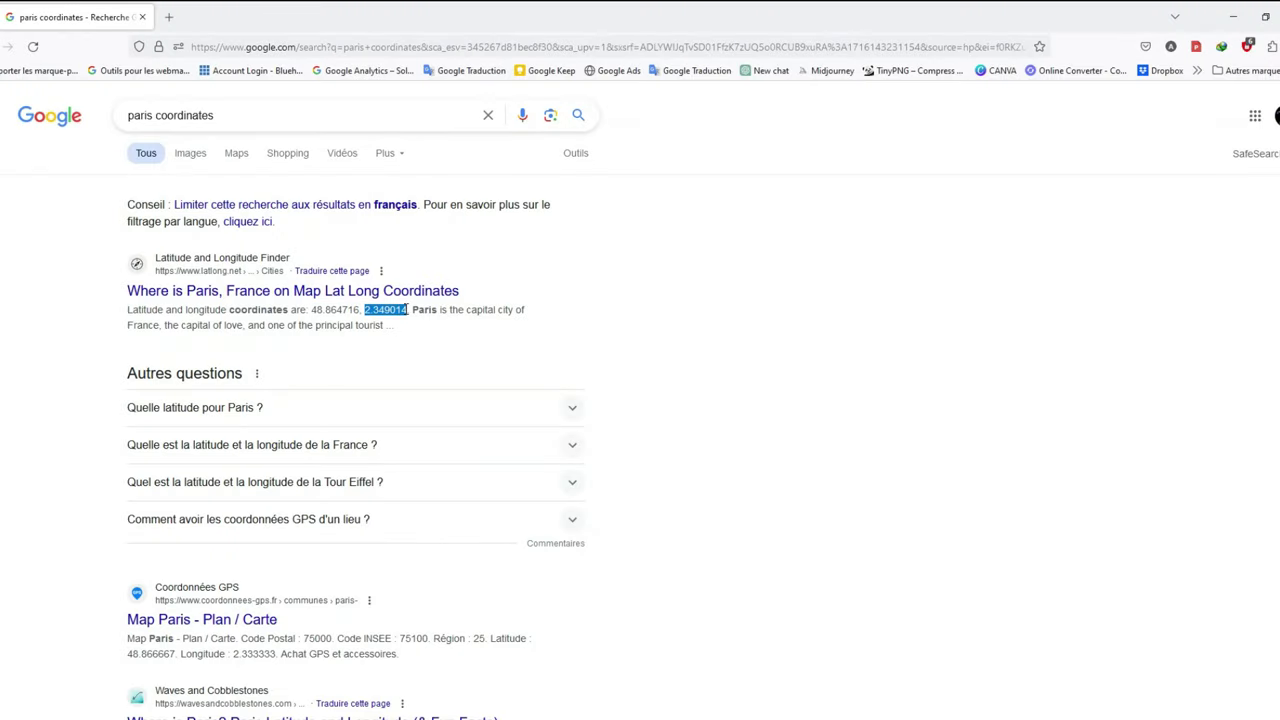
pyautogui.hotkey('alt', 'Tab')
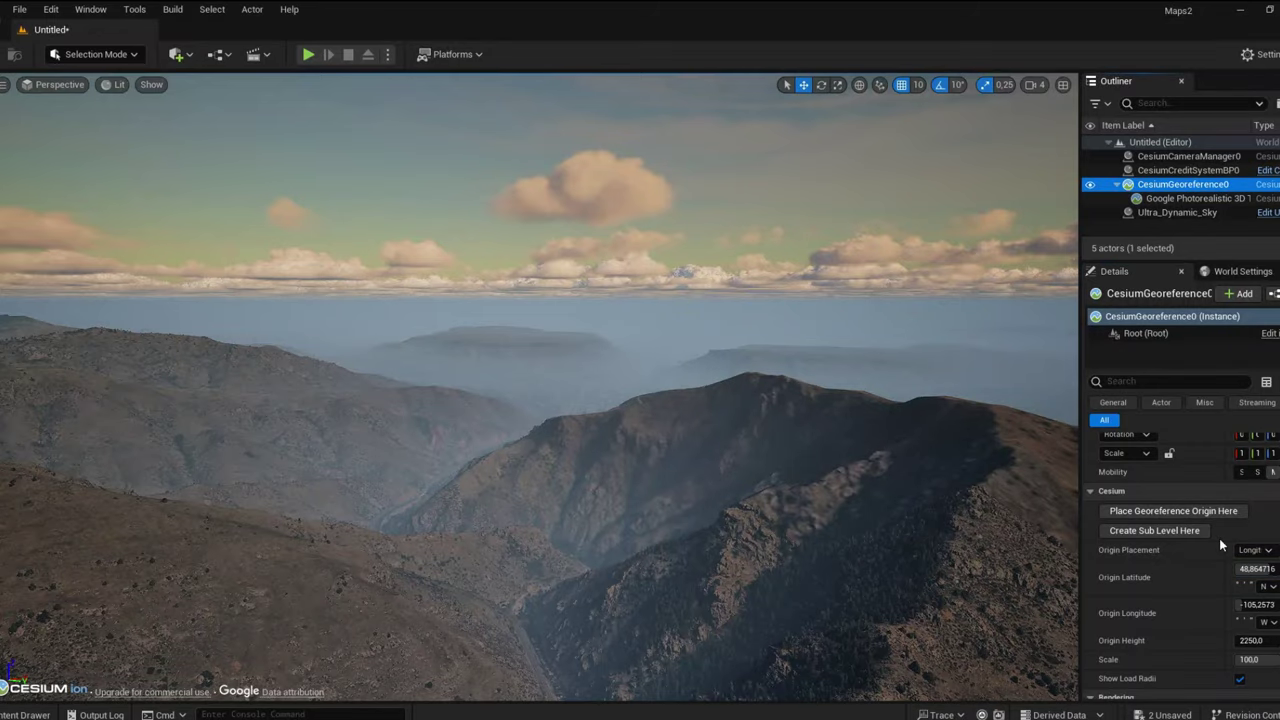
pyautogui.click(1257, 605)
# Commit Origin Longitude 2.349014 and delete the Ultra_Dynamic_Sky actor from the level
pyautogui.click(1181, 607)
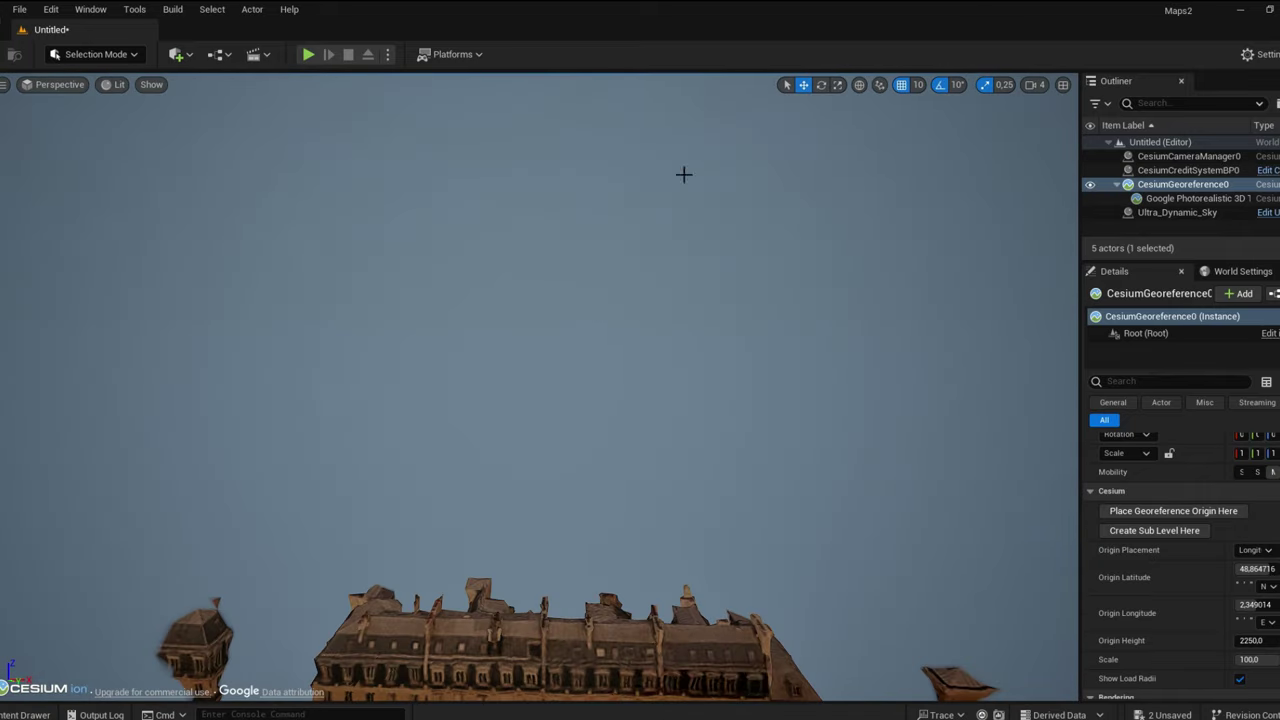
pyautogui.click(1197, 223)
pyautogui.click(1192, 214)
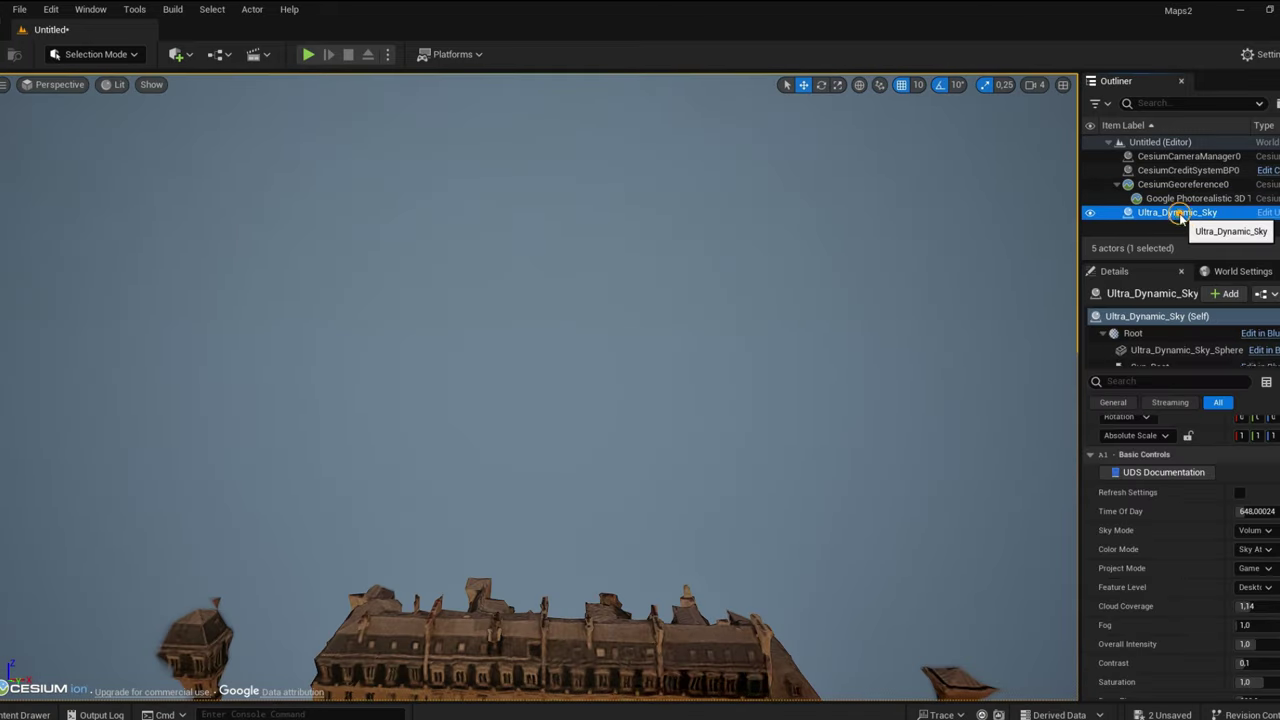
pyautogui.press('Delete')
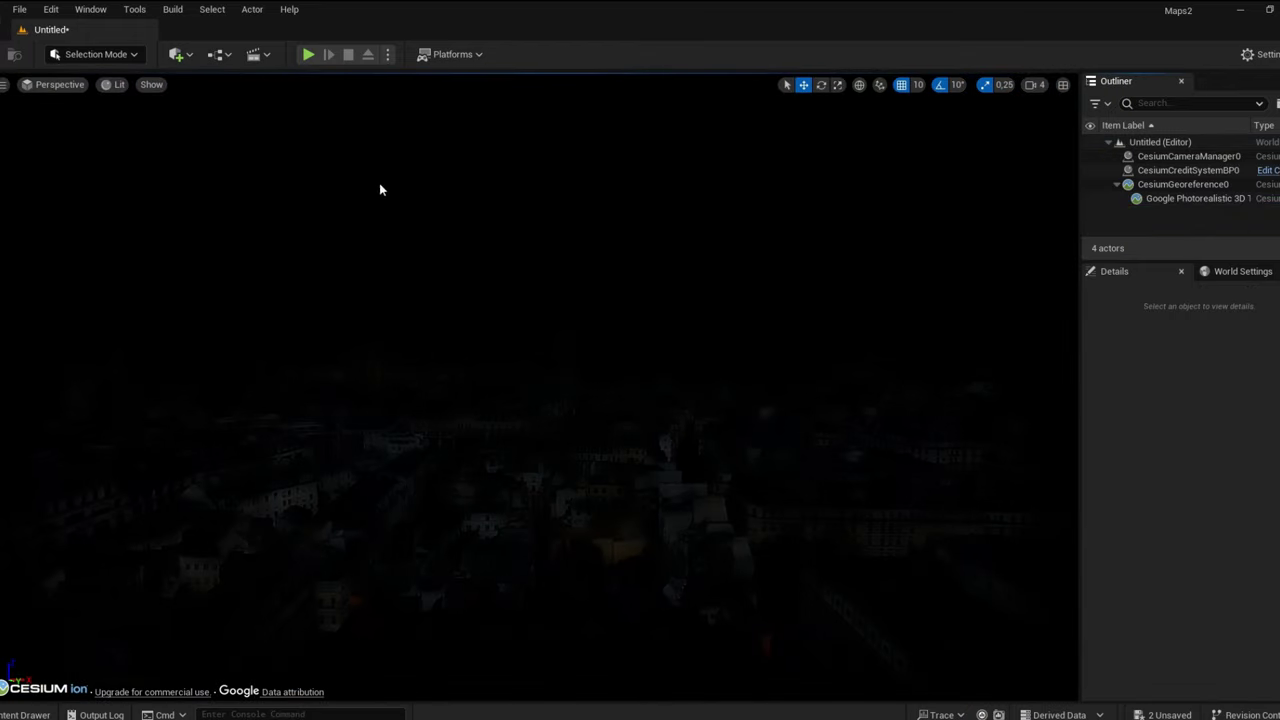
# Add a Cesium SunSky from the Window > Cesium Quick Add Basic Actors list
pyautogui.click(97, 13)
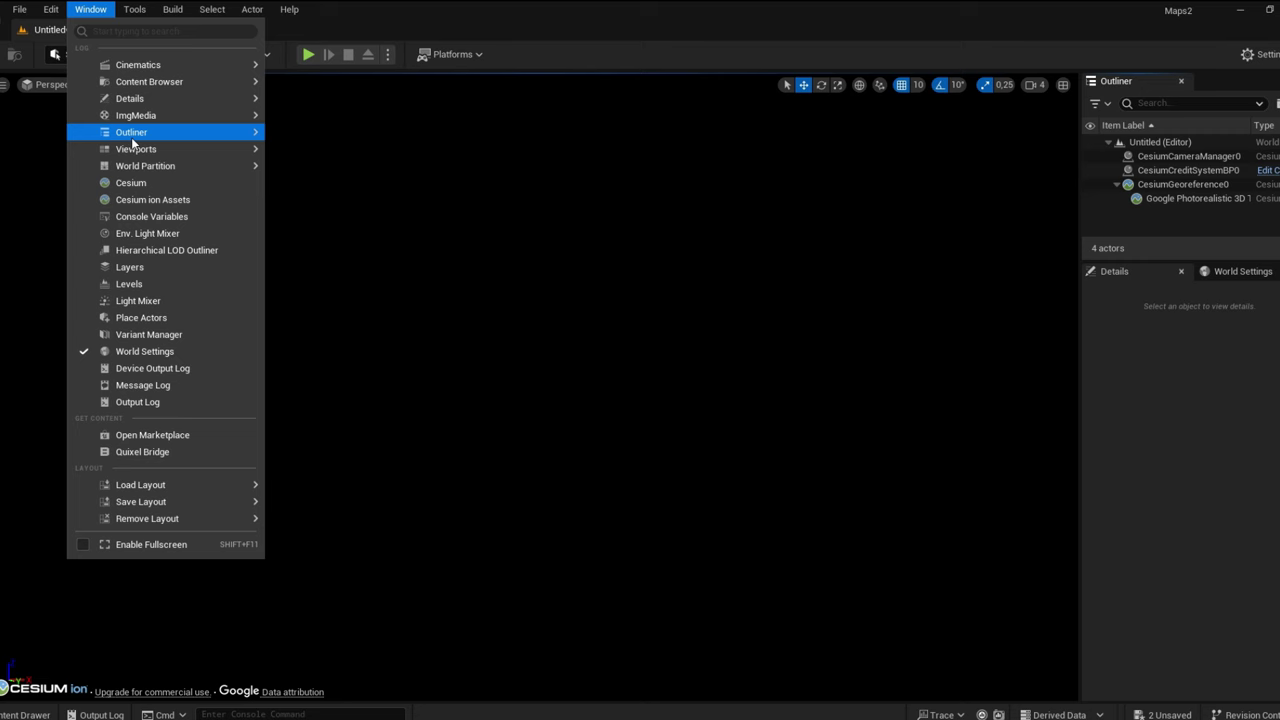
pyautogui.click(129, 180)
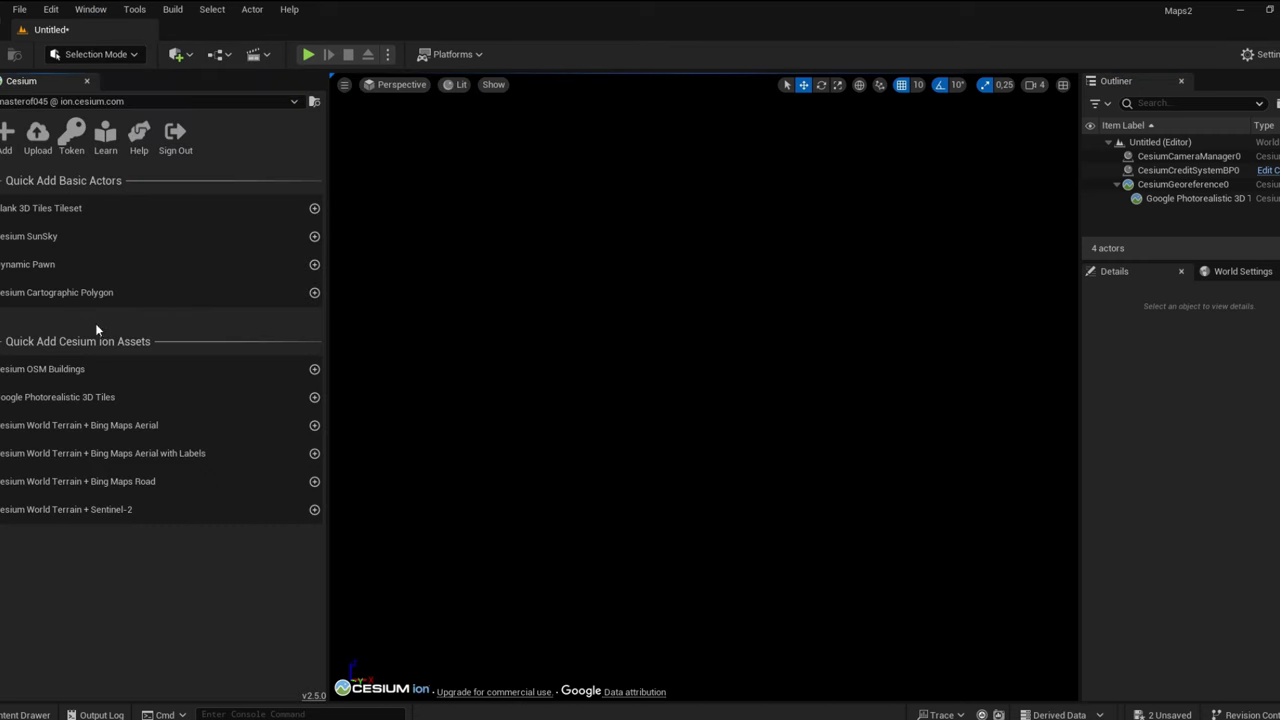
pyautogui.click(316, 237)
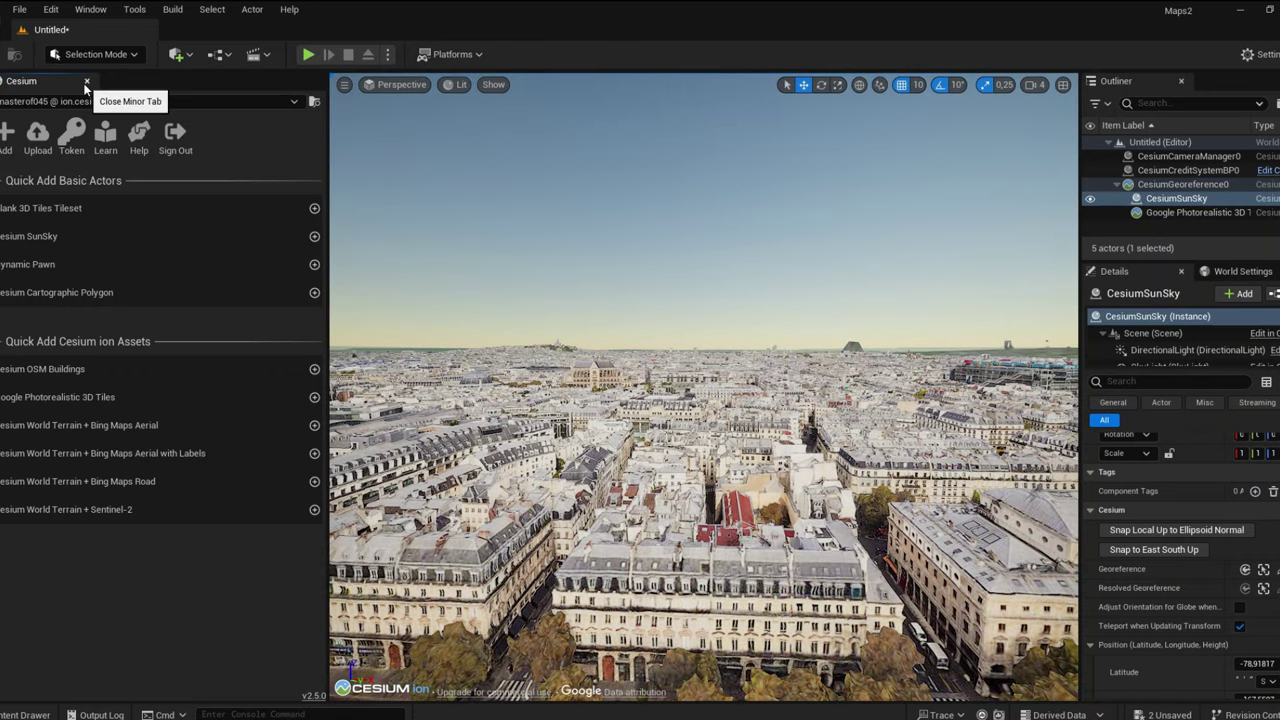
# Close the Cesium panel, deselect, and fly the camera across Paris toward the Eiffel Tower
pyautogui.click(86, 81)
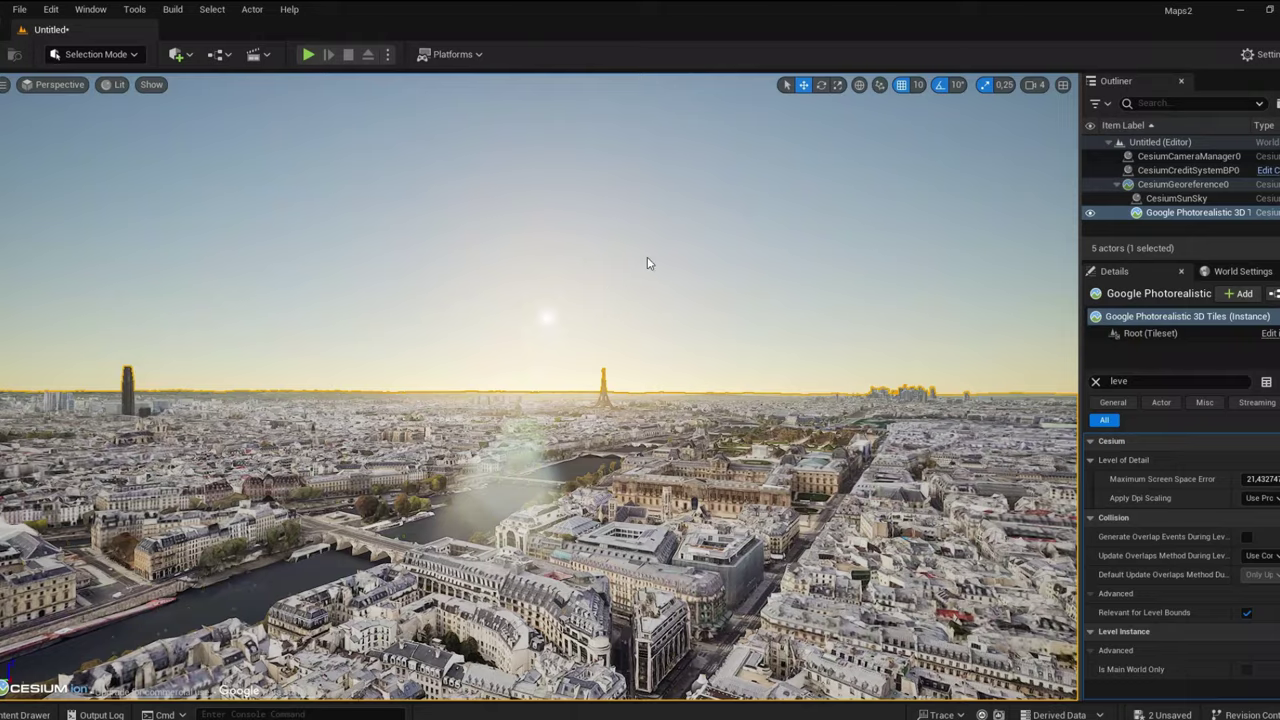
pyautogui.click(647, 263)
pyautogui.moveTo(651, 251); pyautogui.dragTo(640, 260, button='right')
pyautogui.scroll(2, 540, 387)
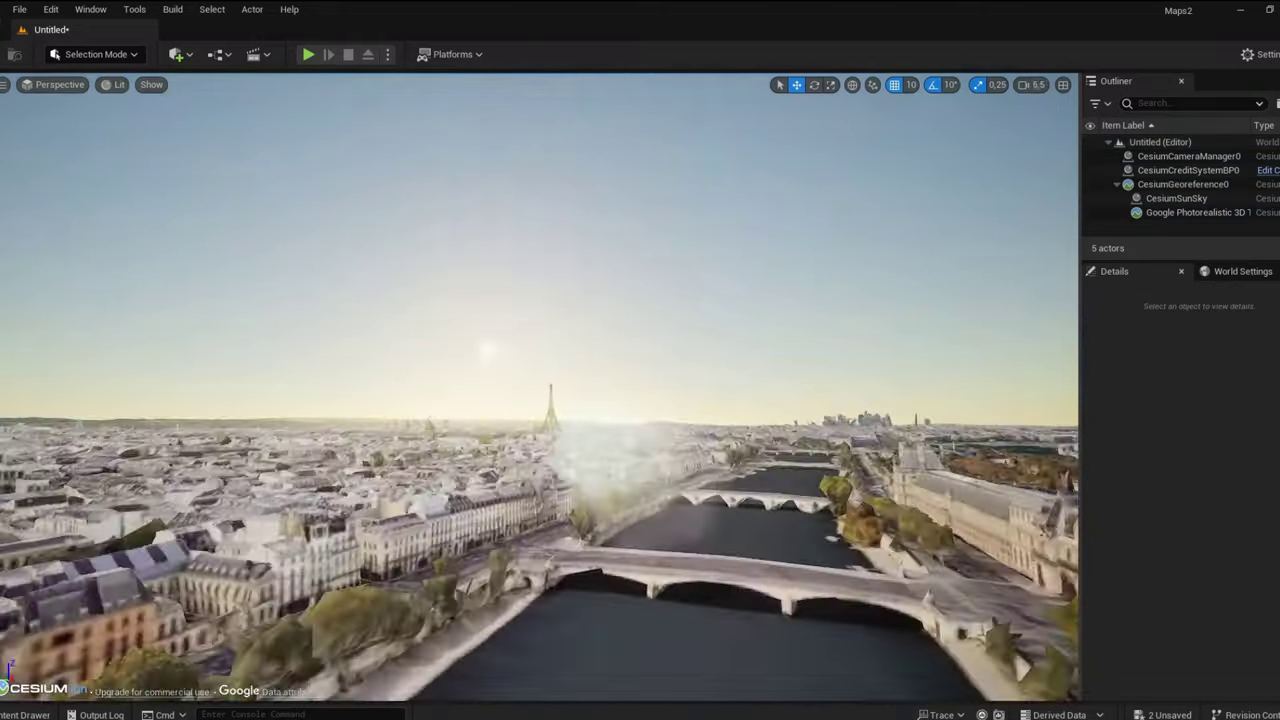